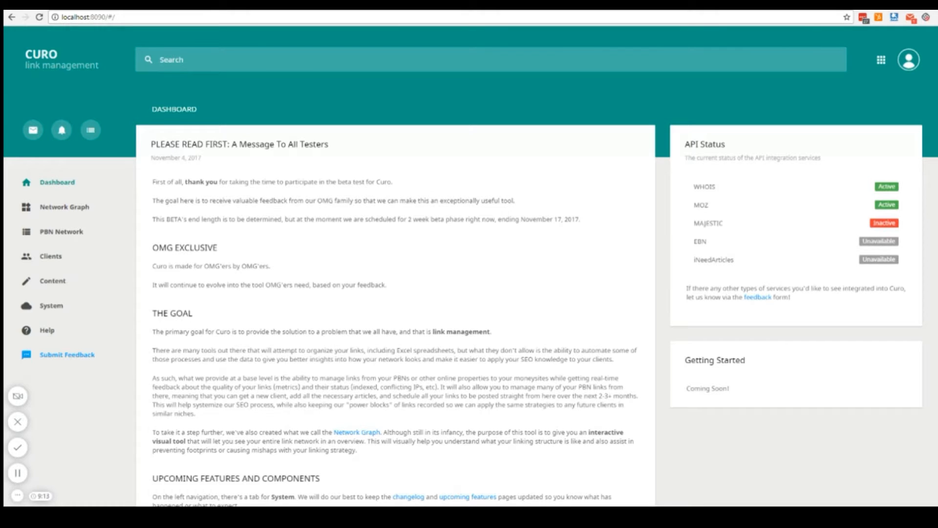
# Expand the System section of the navigation and look through the message to all testers on the dashboard.
pyautogui.click(120, 305)
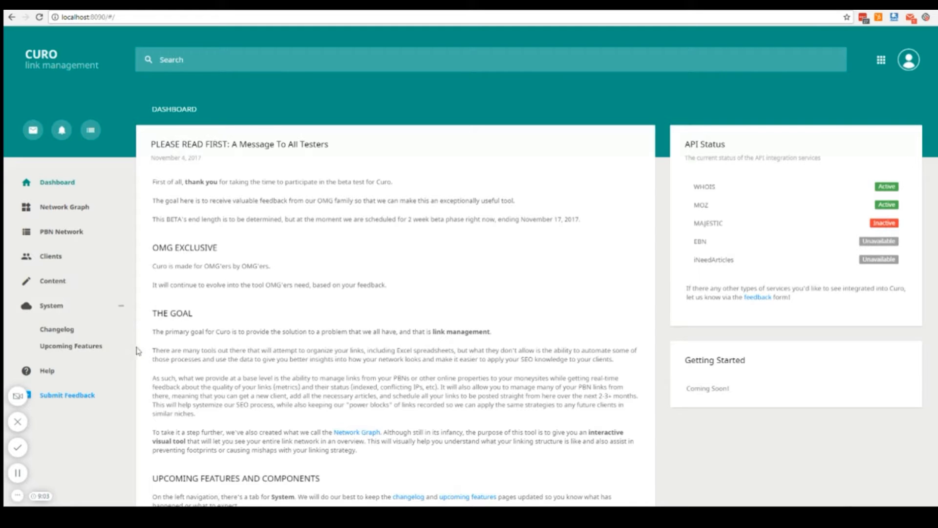
pyautogui.scroll(-3, 100, 351)
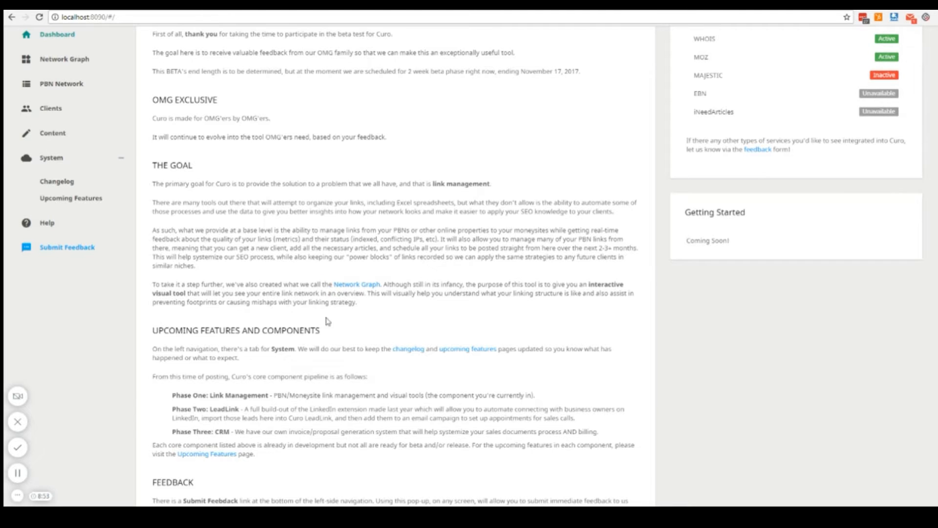
pyautogui.scroll(3, 330, 318)
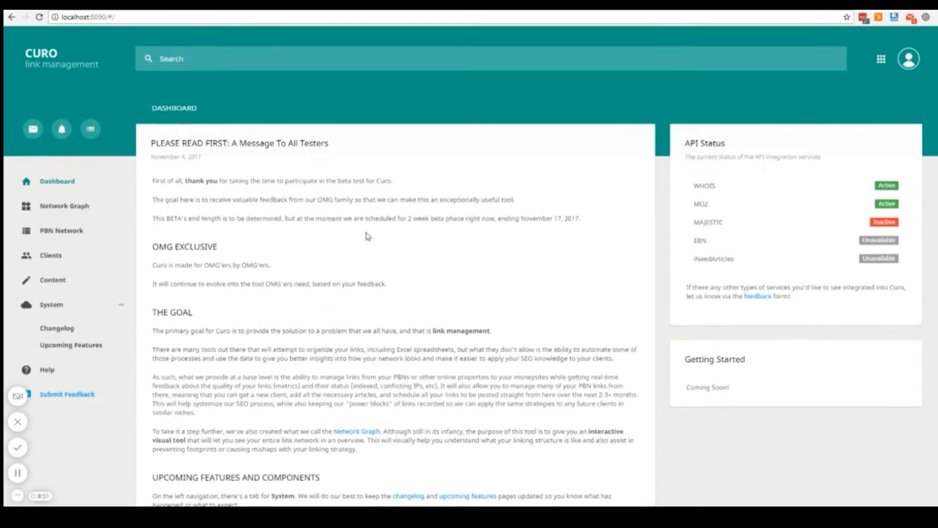
pyautogui.scroll(-1, 366, 235)
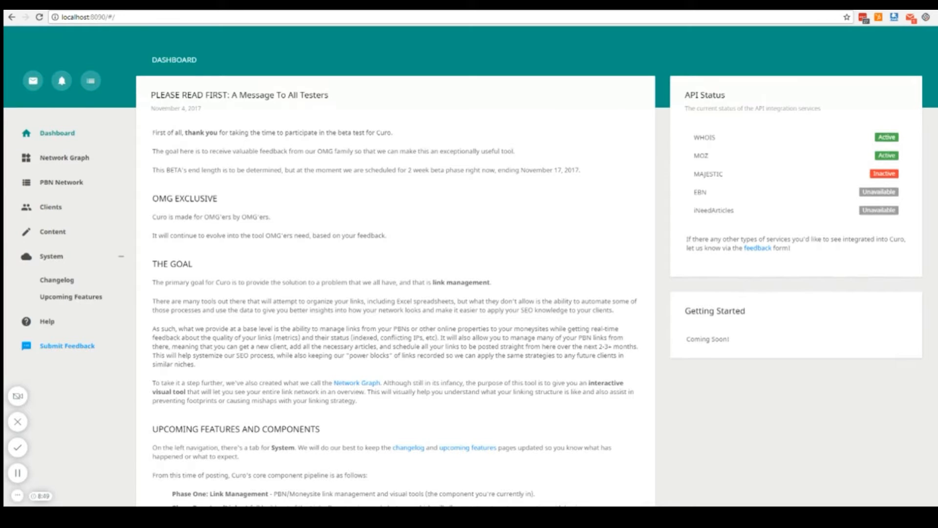
# Examine the changelog entries for the beta versions and their feedback credits, and return to the dashboard.
pyautogui.click(59, 280)
pyautogui.scroll(-3, 260, 206)
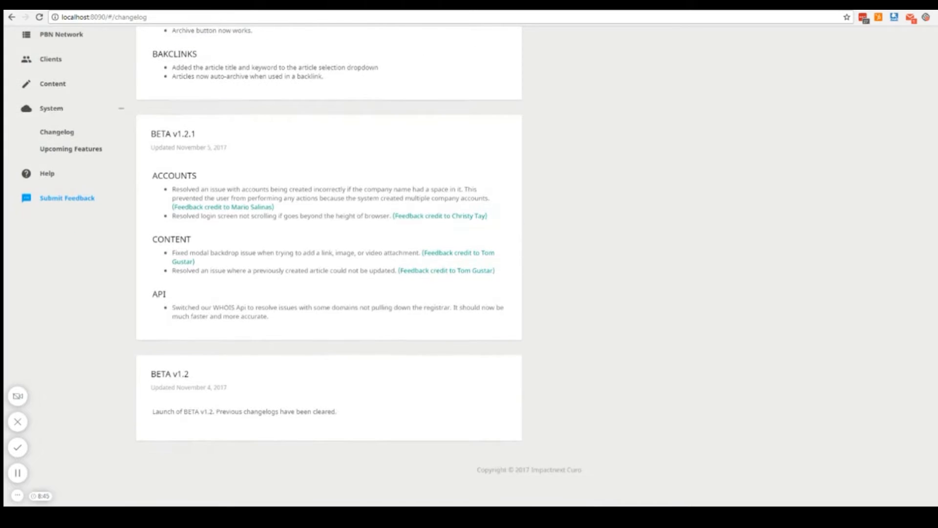
pyautogui.scroll(2, 219, 230)
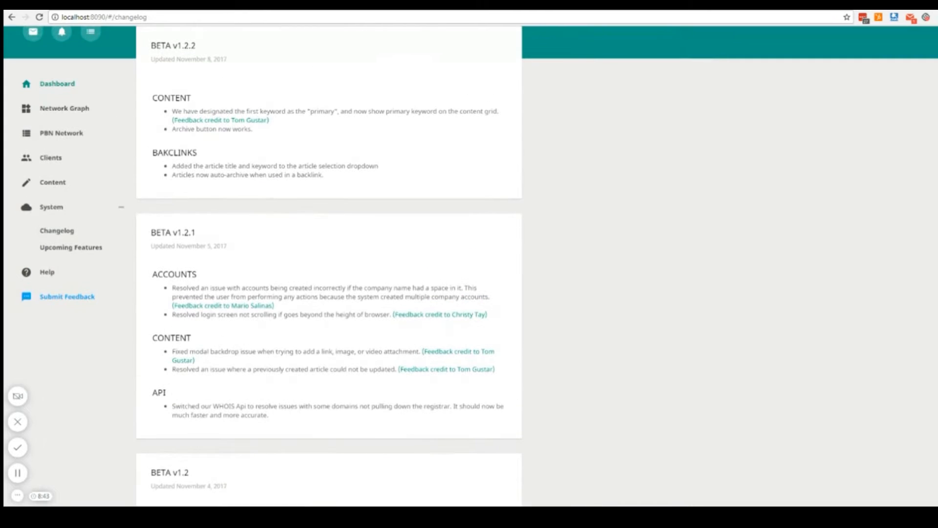
pyautogui.scroll(2, 234, 205)
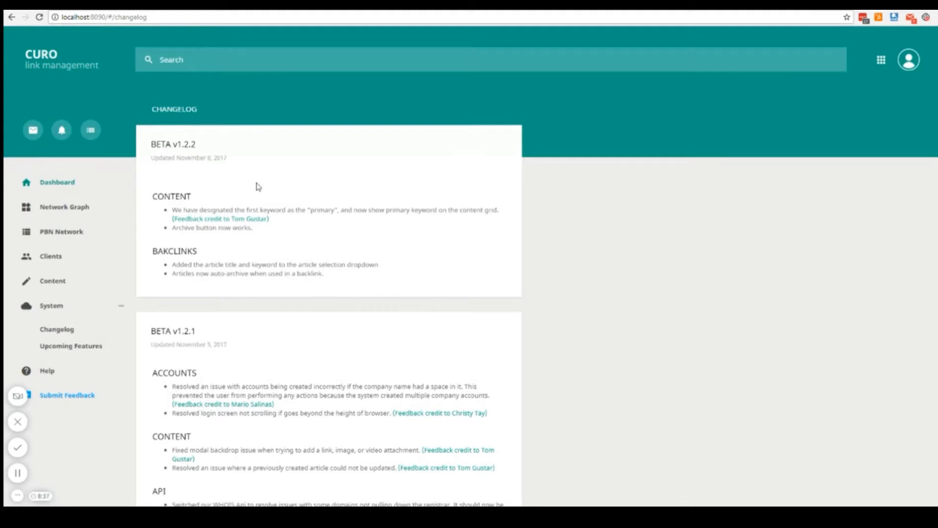
pyautogui.moveTo(269, 218); pyautogui.dragTo(177, 219)
pyautogui.click(328, 219)
pyautogui.scroll(-2, 313, 283)
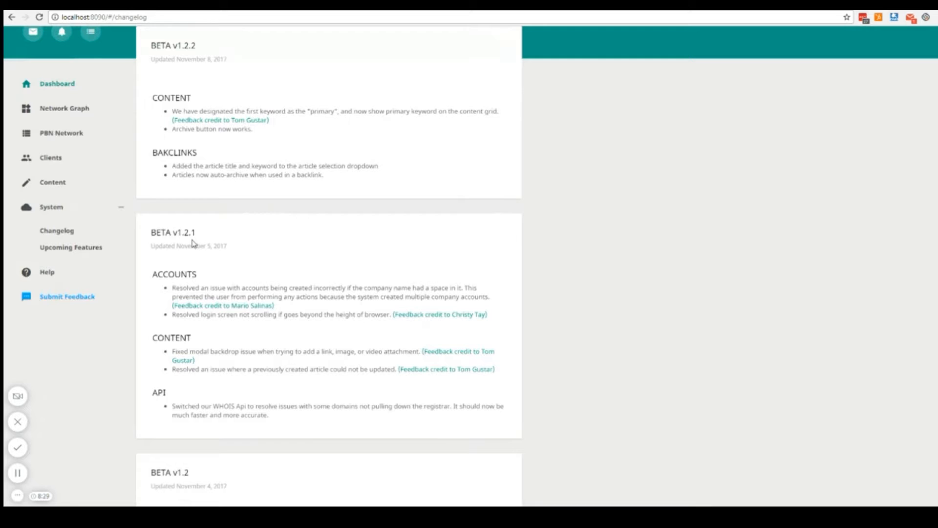
pyautogui.scroll(2, 230, 195)
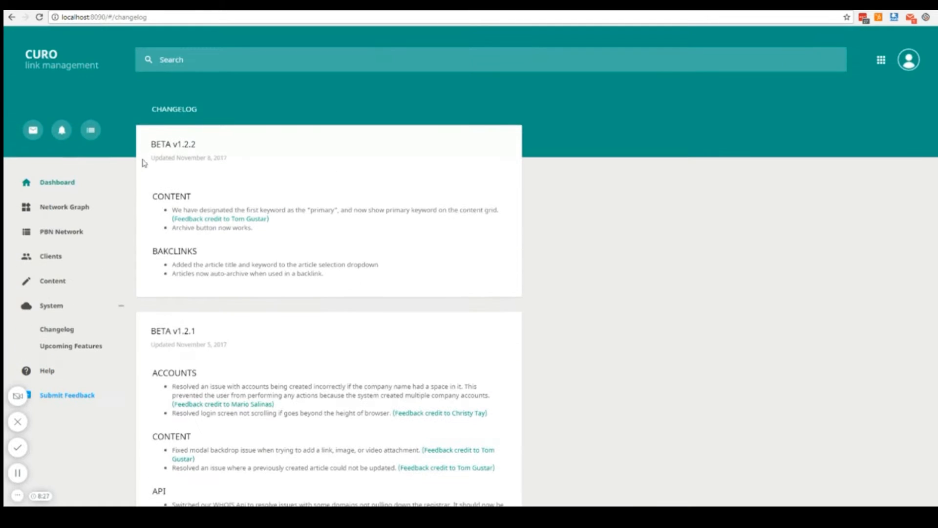
pyautogui.click(78, 181)
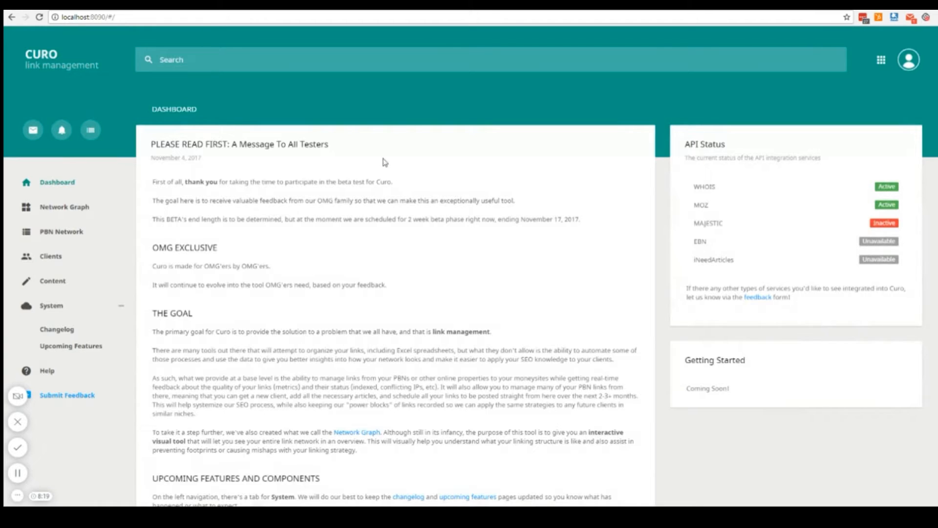
# Start a new entry in the PBN Network with the URL test.com.
pyautogui.click(62, 233)
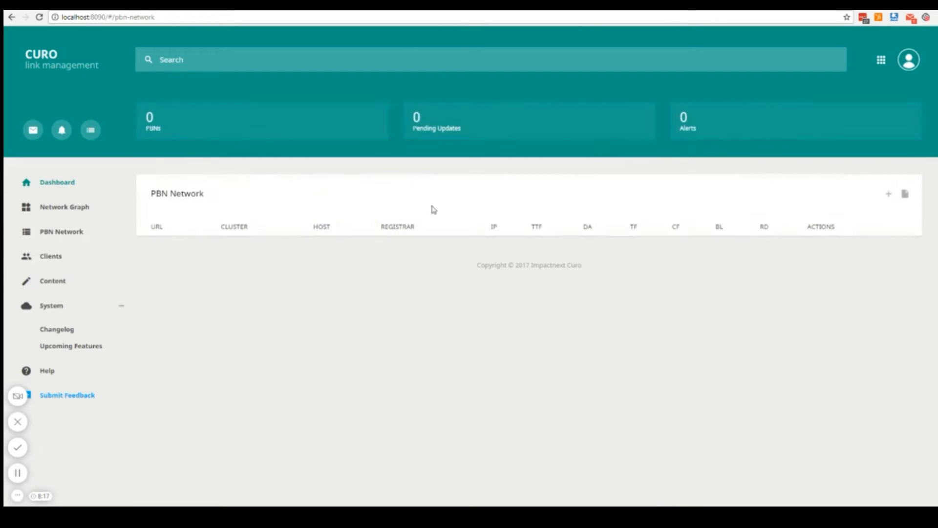
pyautogui.click(887, 196)
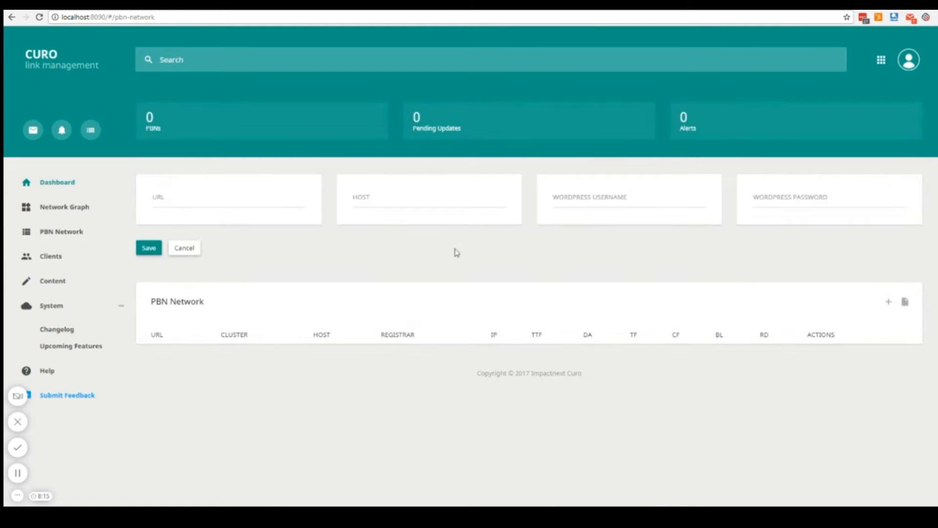
pyautogui.write('test.com')
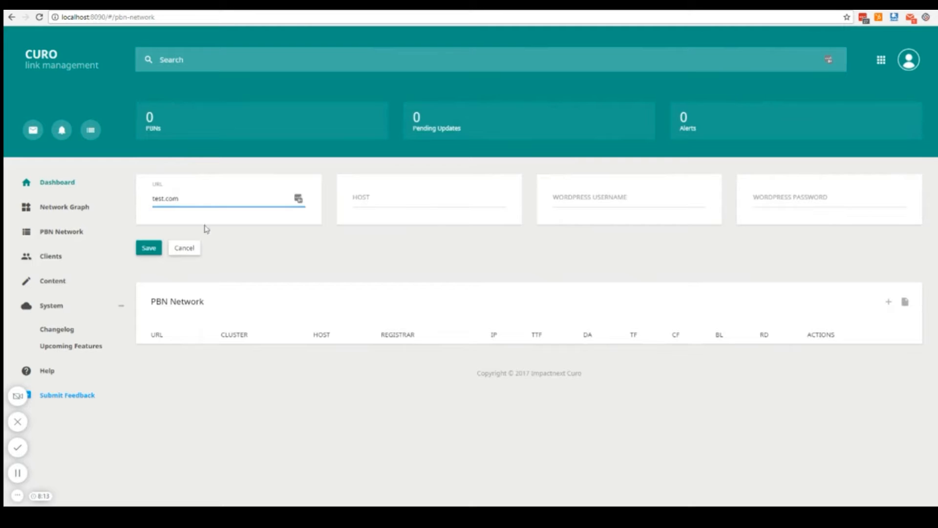
# Go through the host, WordPress username and WordPress password fields, leave them blank, and save the PBN entry.
pyautogui.click(371, 210)
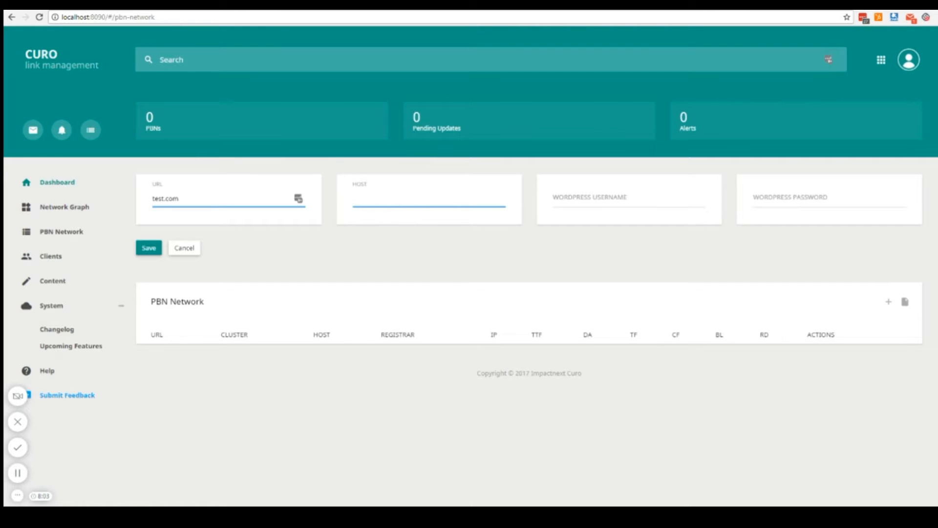
pyautogui.press('Tab')
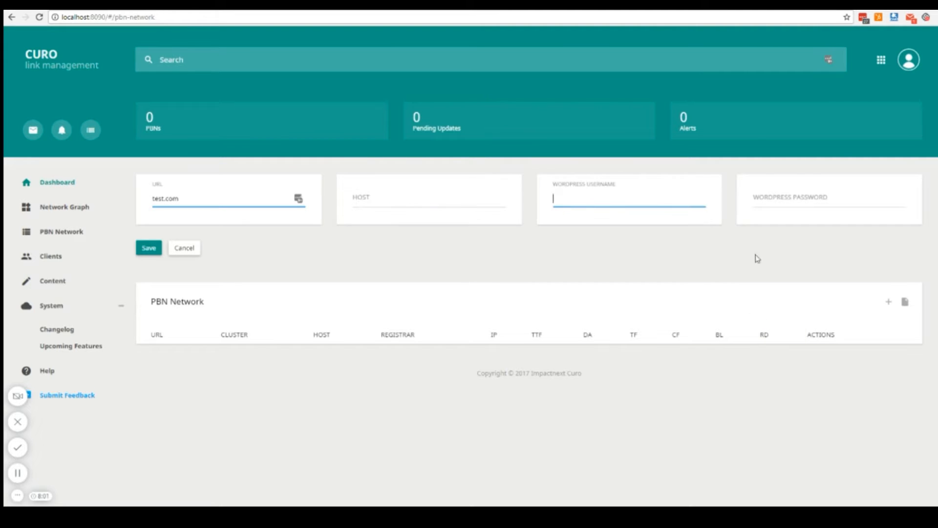
pyautogui.press('Tab')
pyautogui.hotkey('shift', 'Tab')
pyautogui.press('Tab')
pyautogui.hotkey('shift', 'Tab')
pyautogui.click(830, 198)
pyautogui.click(629, 198)
pyautogui.click(547, 197)
pyautogui.click(161, 246)
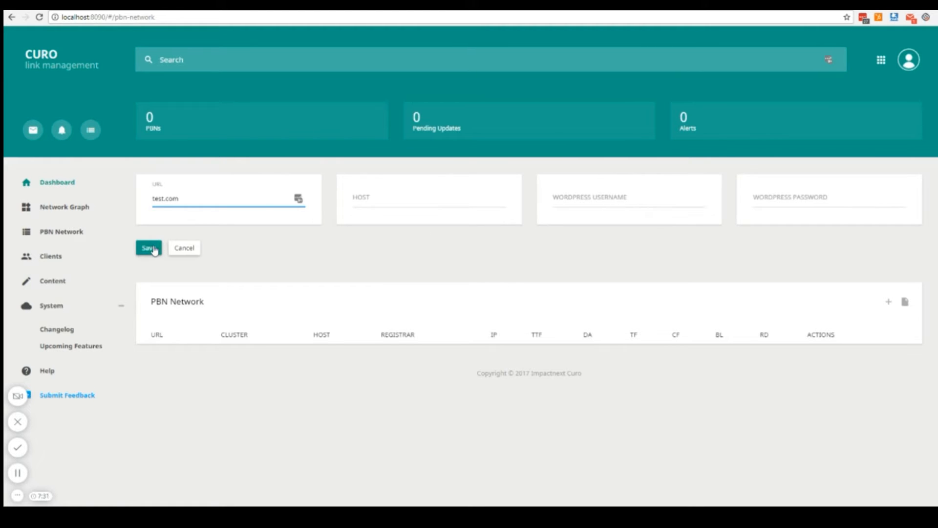
# Add two more PBN entries with the URLs pbn2.com and pbn3.com.
pyautogui.click(228, 198)
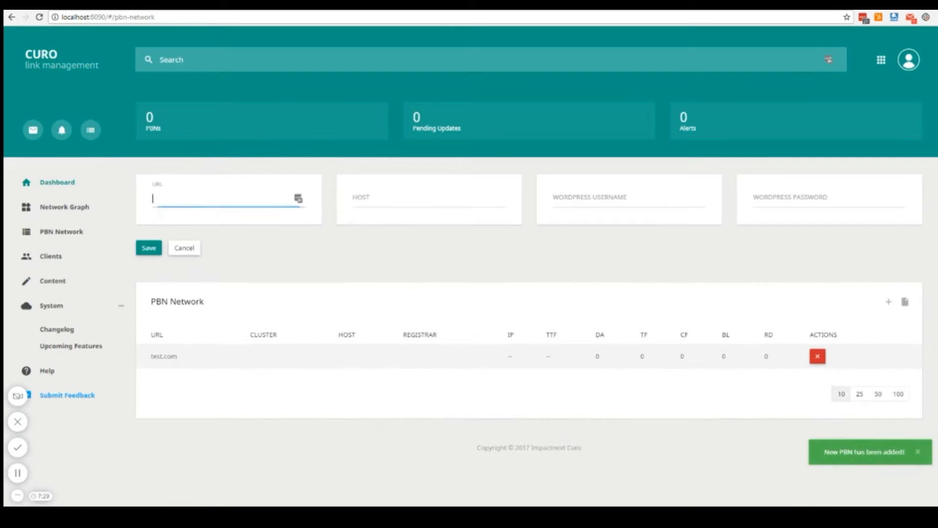
pyautogui.write('pbn2.com')
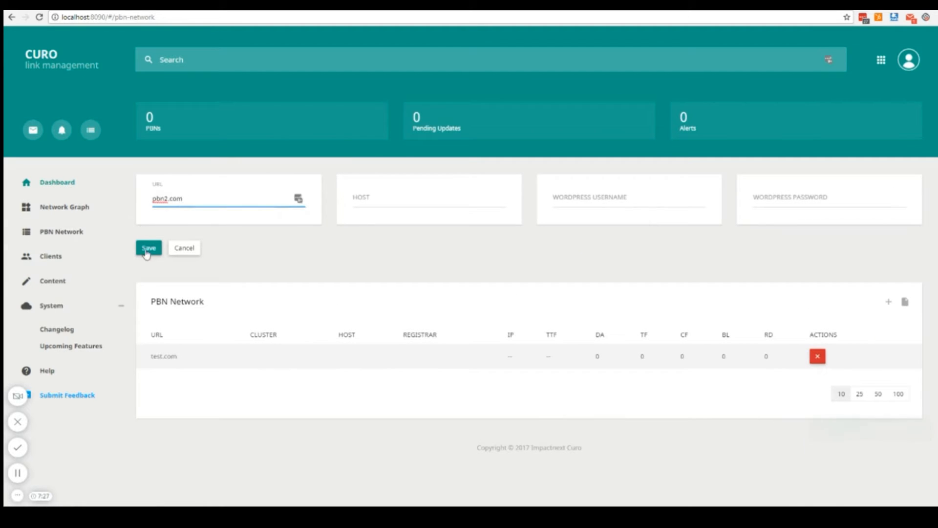
pyautogui.press('Return')
pyautogui.click(887, 193)
pyautogui.write('pbn3.com')
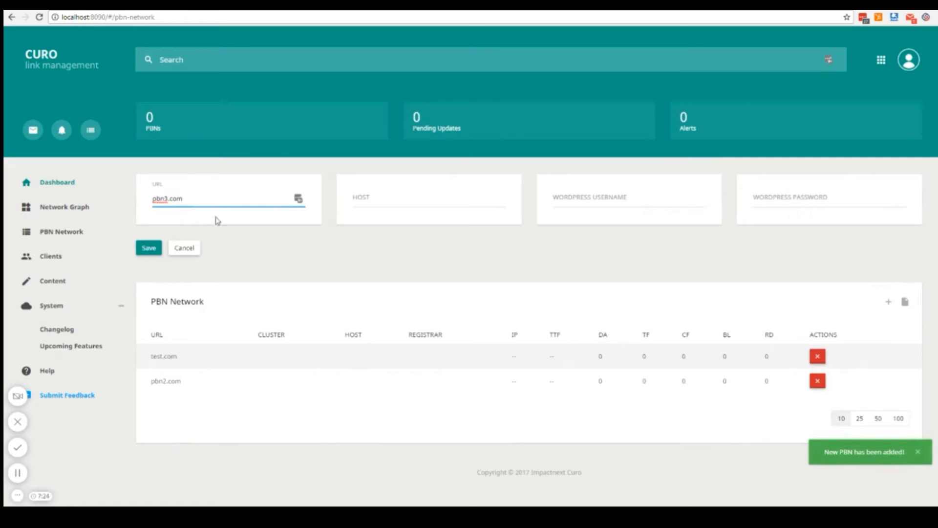
pyautogui.press('Return')
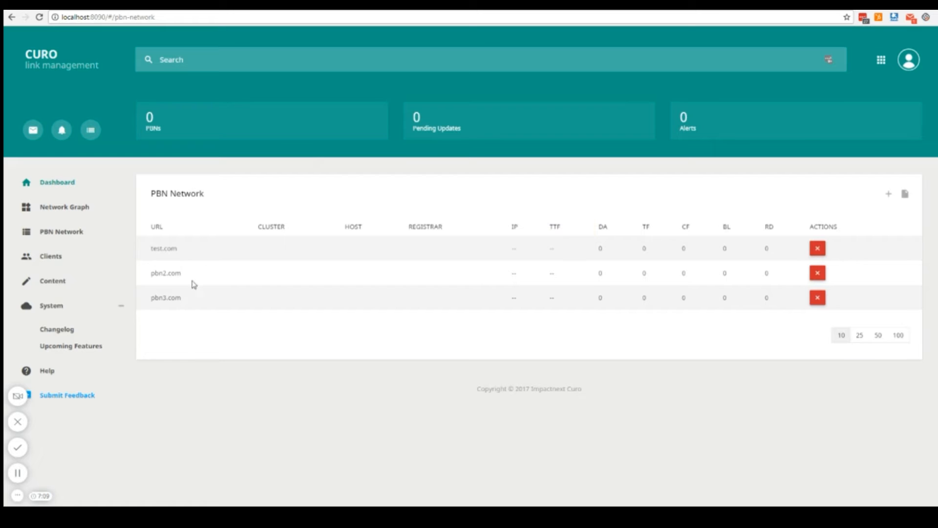
# Start a new article in the Content section and give it the title "Test Title".
pyautogui.click(66, 285)
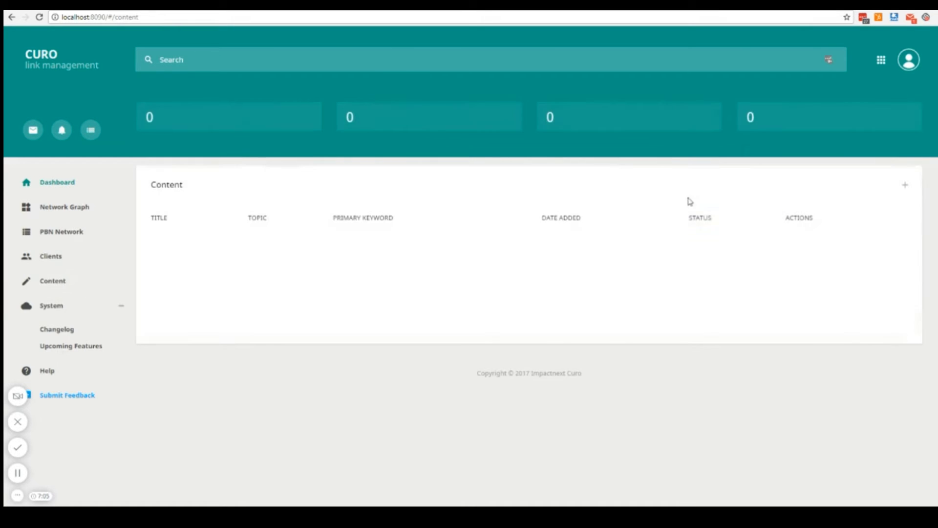
pyautogui.click(902, 186)
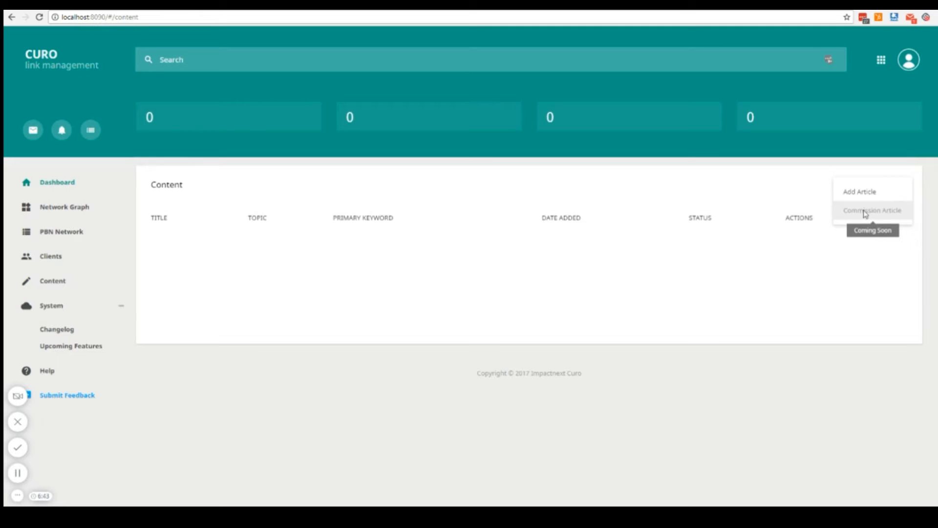
pyautogui.click(875, 192)
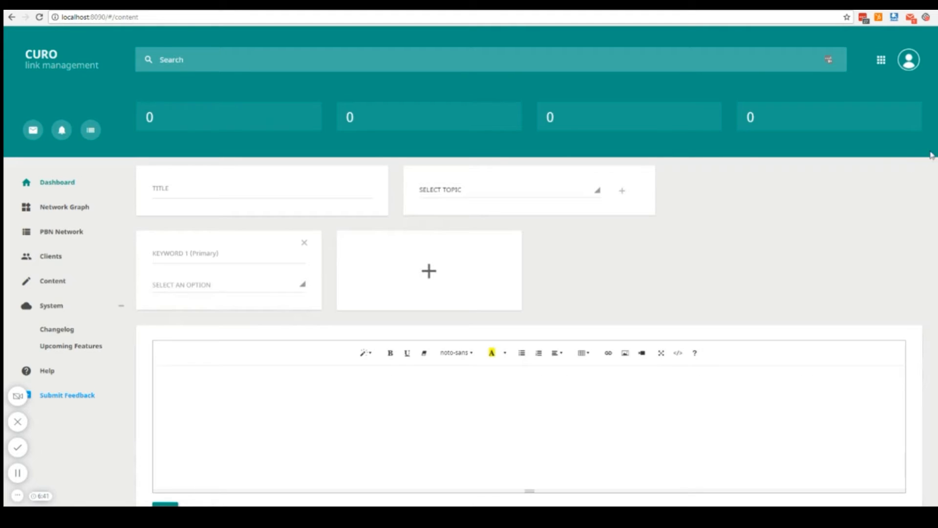
pyautogui.scroll(-1, 601, 174)
pyautogui.click(148, 153)
pyautogui.write('Test T')
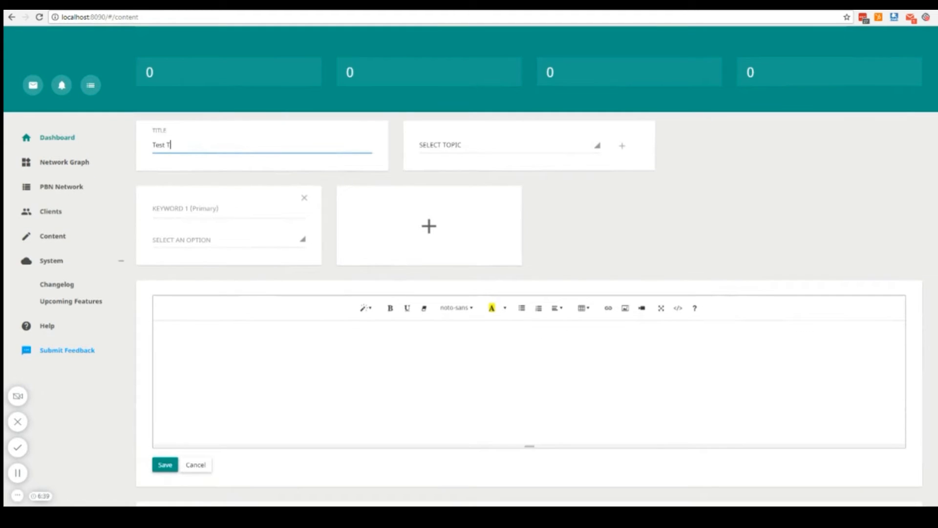
pyautogui.write('otle')
# Set the article's topic to Health.
pyautogui.click(513, 144)
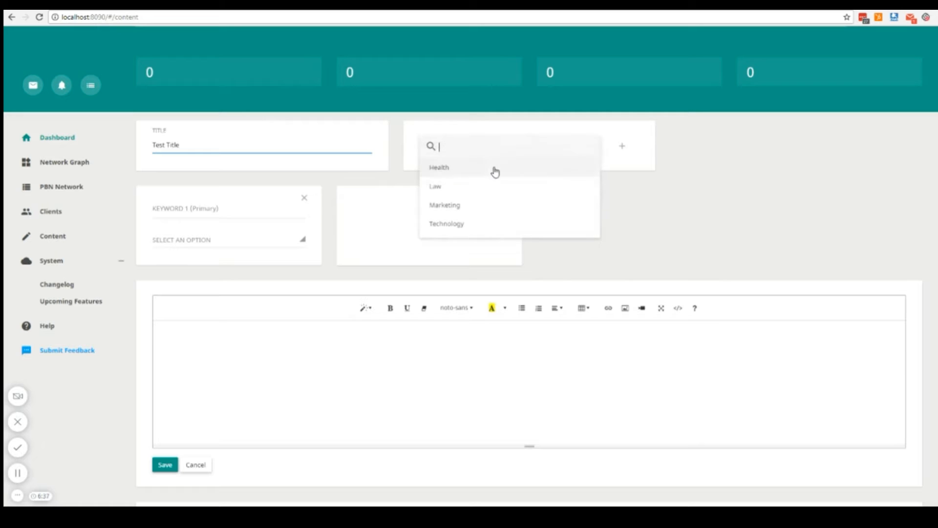
pyautogui.click(640, 175)
pyautogui.click(621, 147)
pyautogui.click(622, 147)
pyautogui.click(485, 147)
pyautogui.click(498, 169)
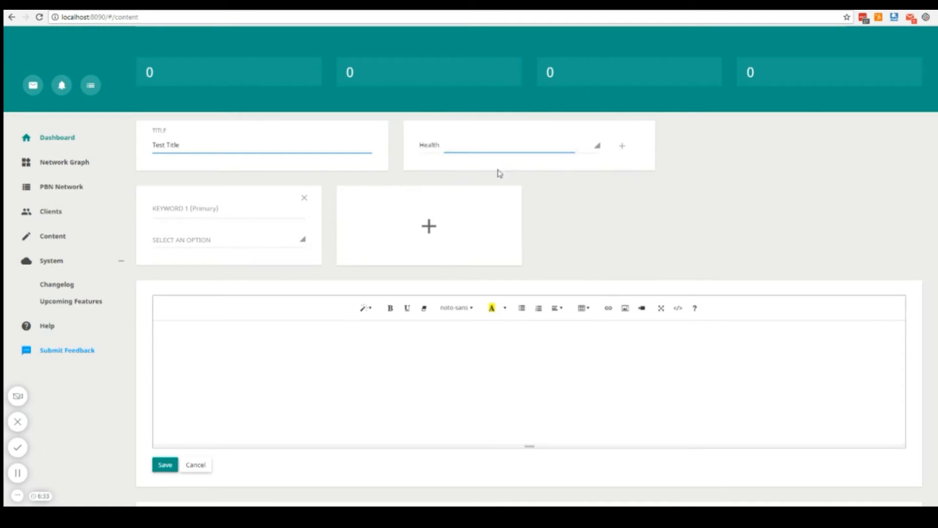
# Set the primary keyword to "personal fitness houston", targeting an INNER page with the URL /personal-fitness-houston.
pyautogui.click(215, 209)
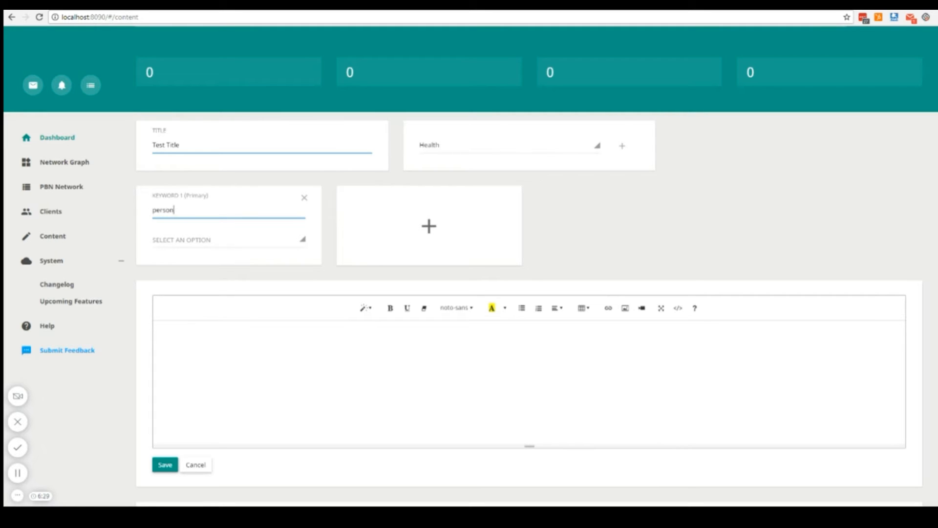
pyautogui.write('houston')
pyautogui.click(259, 240)
pyautogui.click(234, 263)
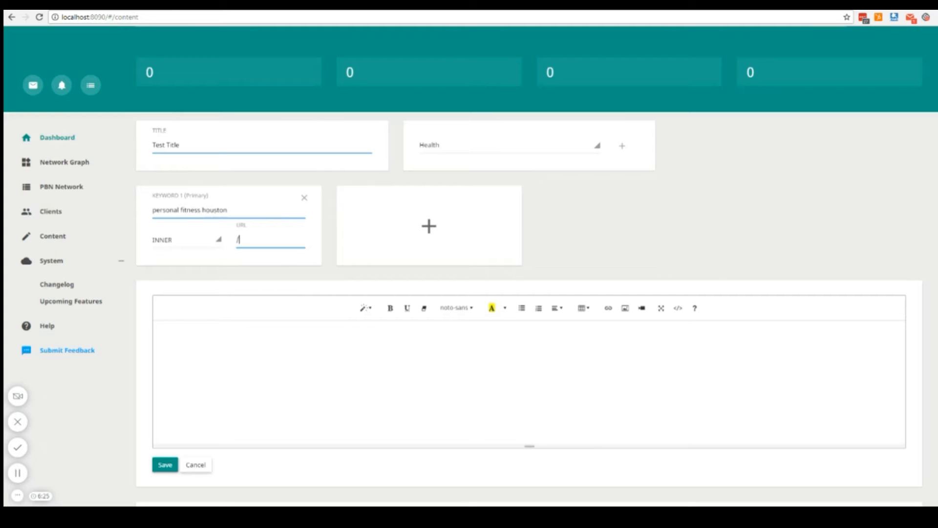
pyautogui.write('-houston')
# Add a second keyword, "fitness team", that targets the HOMEPAGE.
pyautogui.click(469, 228)
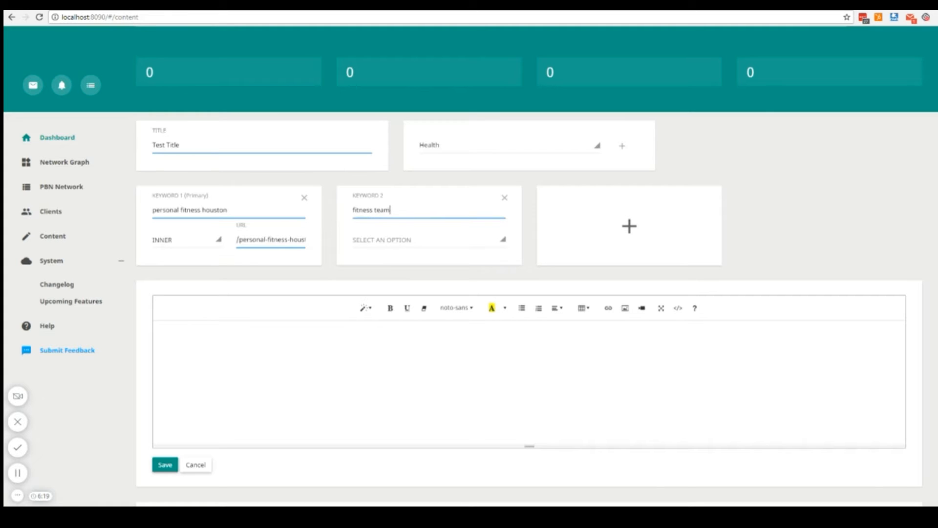
pyautogui.click(453, 240)
pyautogui.click(419, 267)
# Write a short body text for the article and save it.
pyautogui.click(636, 322)
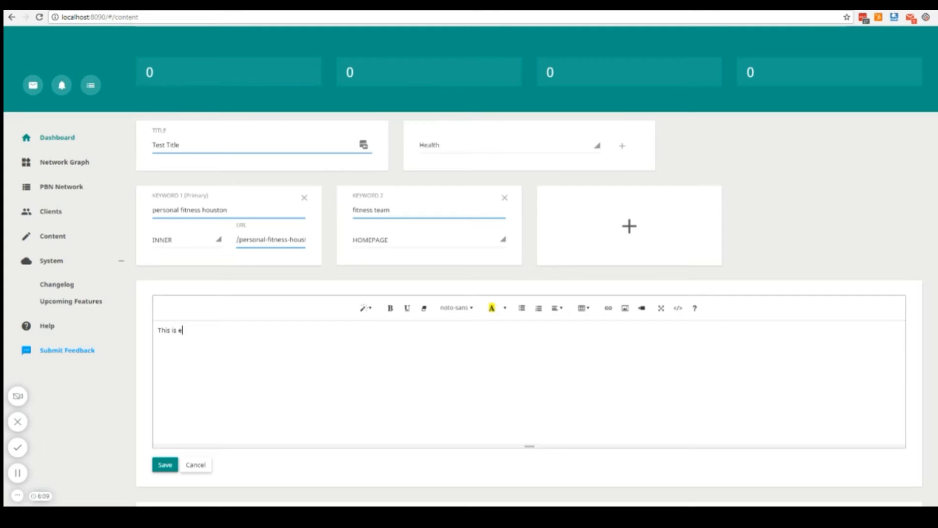
pyautogui.write('ntent.')
pyautogui.click(165, 464)
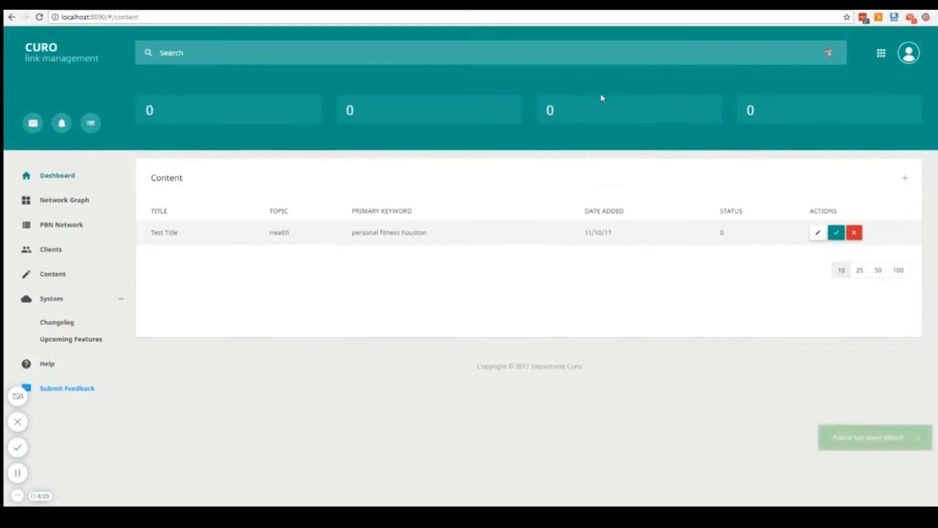
# Add a second article titled "Post #2" with the topic Health and primary keyword "post 2", choose the keyword's link target, and save it.
pyautogui.click(849, 185)
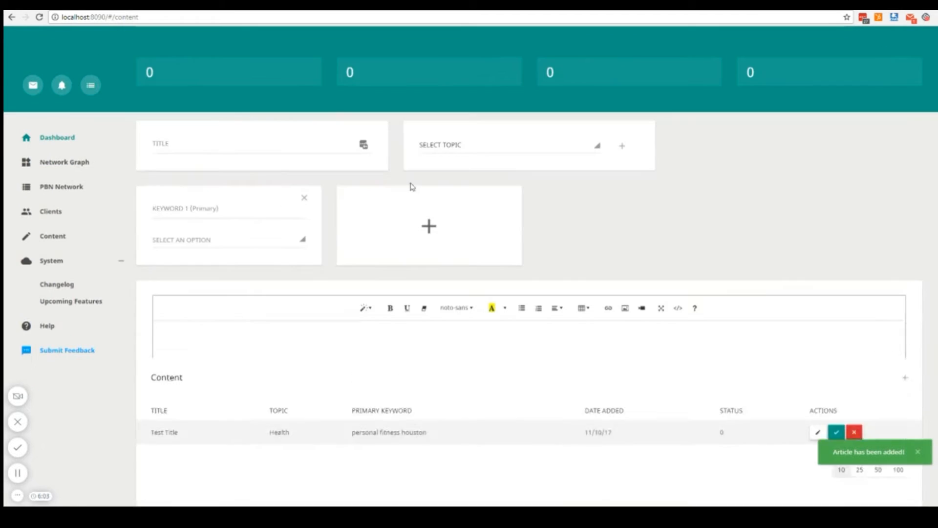
pyautogui.write('Post #2')
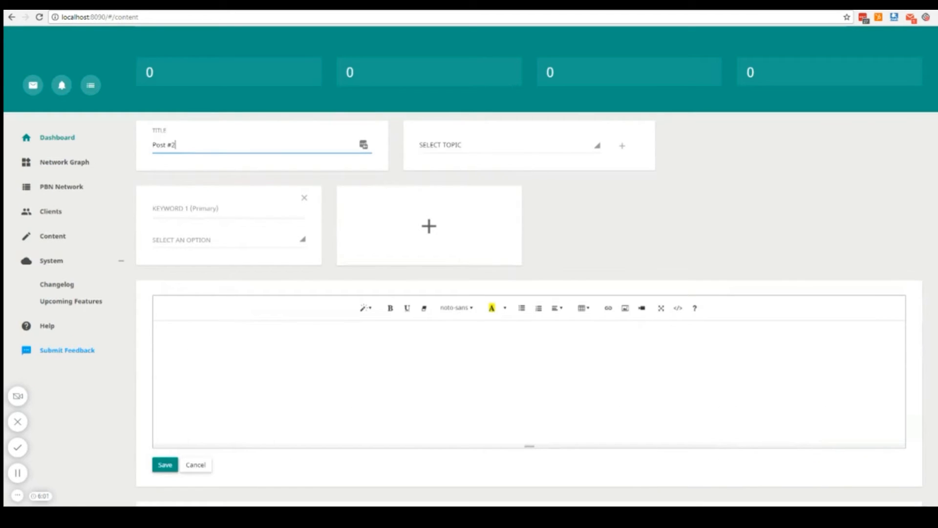
pyautogui.click(486, 151)
pyautogui.click(470, 165)
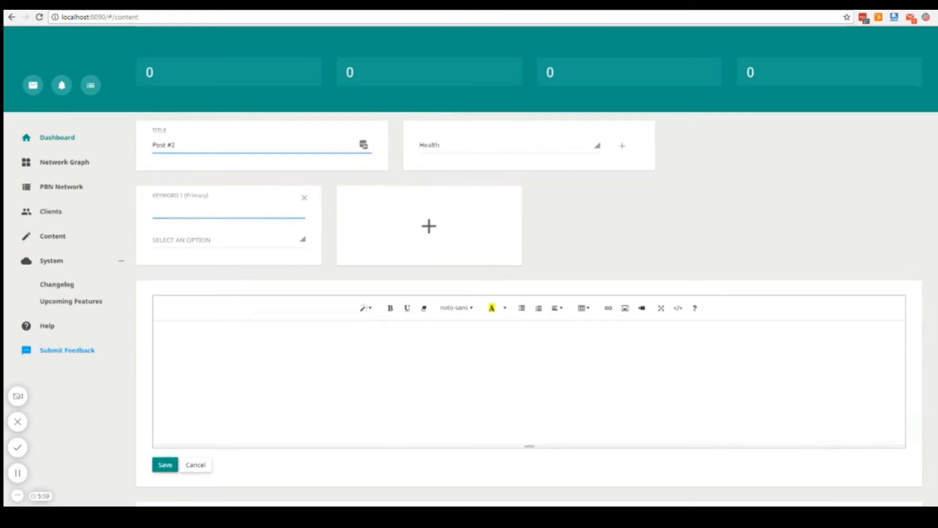
pyautogui.click(221, 240)
pyautogui.click(202, 262)
pyautogui.click(165, 465)
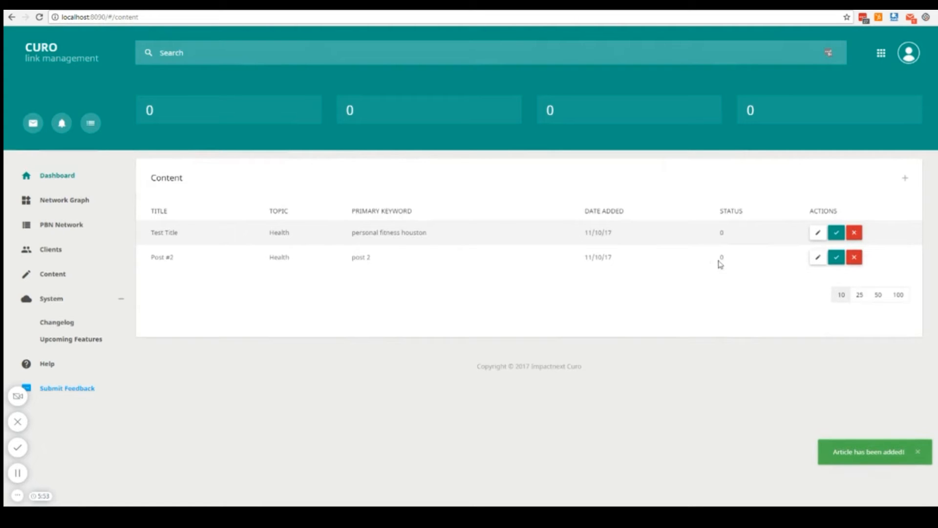
# Open the saved "Test Title" article to review its keywords and content, and close it without saving.
pyautogui.click(817, 232)
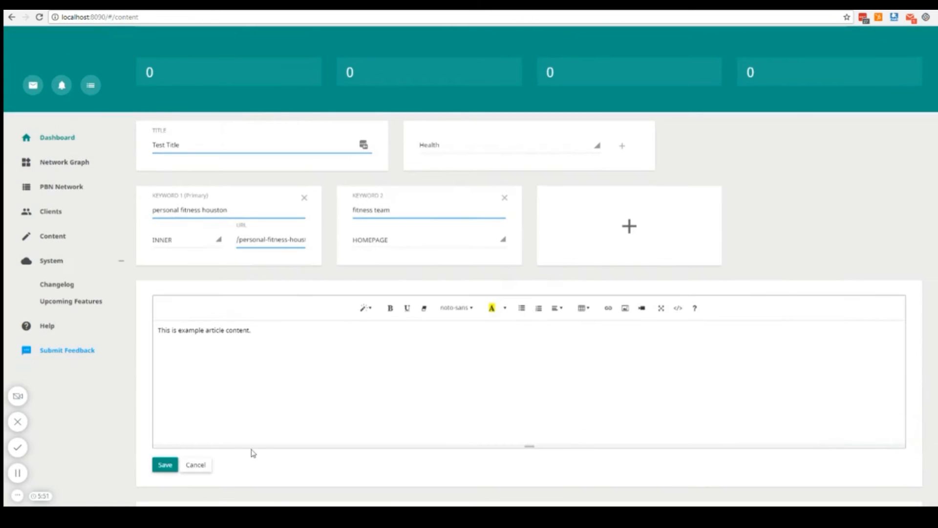
pyautogui.click(192, 465)
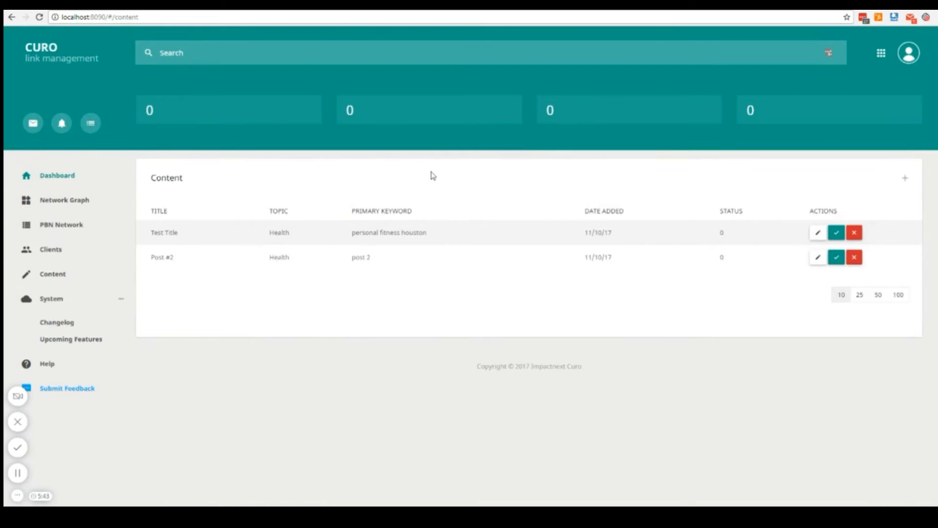
# Add a client with the contact name "Fitness Contact" and company name "Fitness Company", leaving e-mail and phone empty.
pyautogui.click(71, 251)
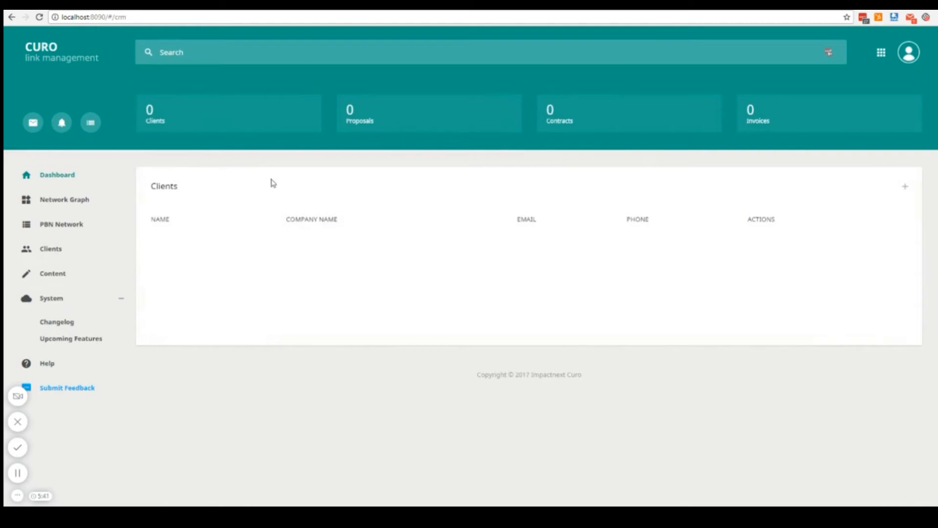
pyautogui.click(906, 186)
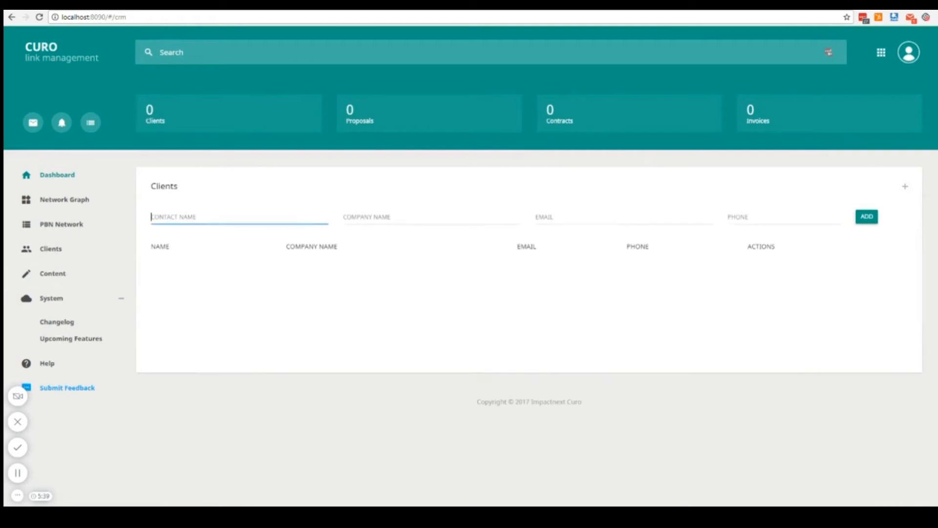
pyautogui.write('Fitness Contact')
pyautogui.press('Tab')
pyautogui.write('Fi')
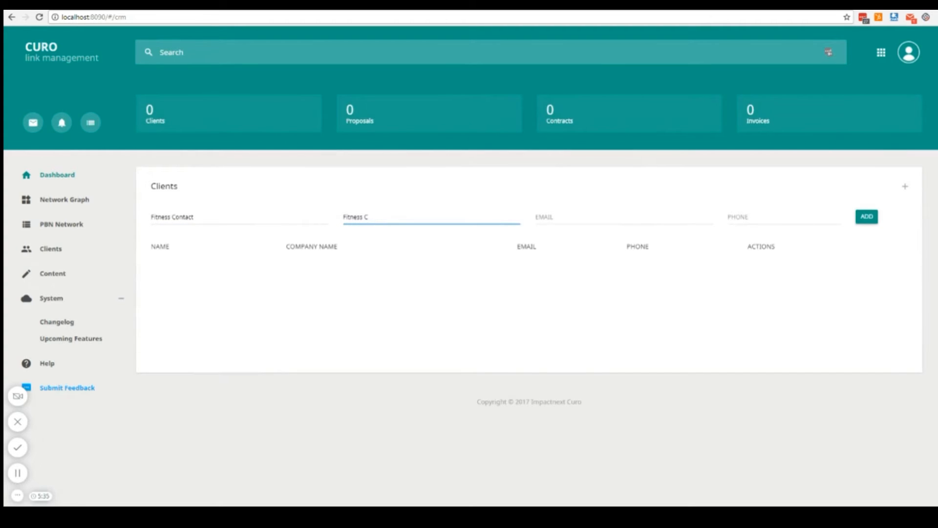
pyautogui.press('Tab')
pyautogui.press('Tab')
pyautogui.press('Tab')
pyautogui.click(868, 218)
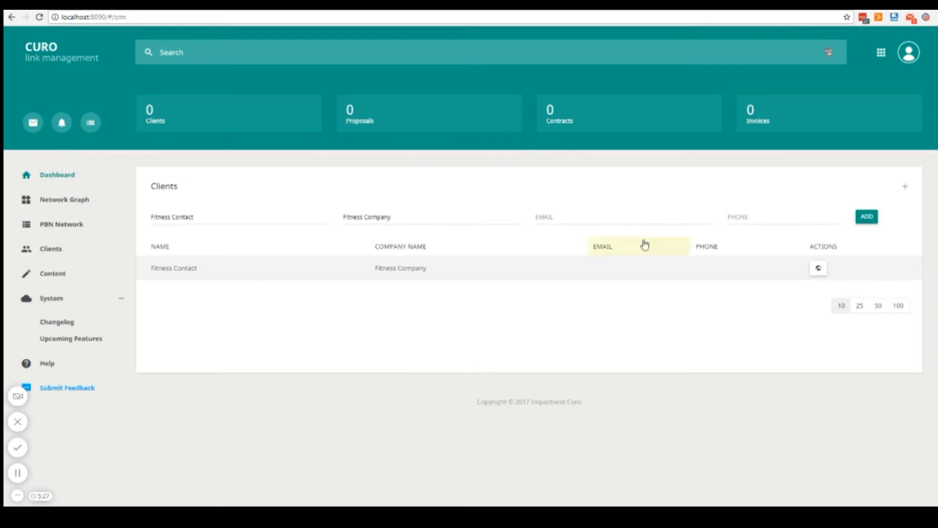
# Add a client site named "Fitness Site" with the URL clientfitnesssite.com under the Fitness Company client.
pyautogui.click(818, 268)
pyautogui.hotkey('alt', 'Left')
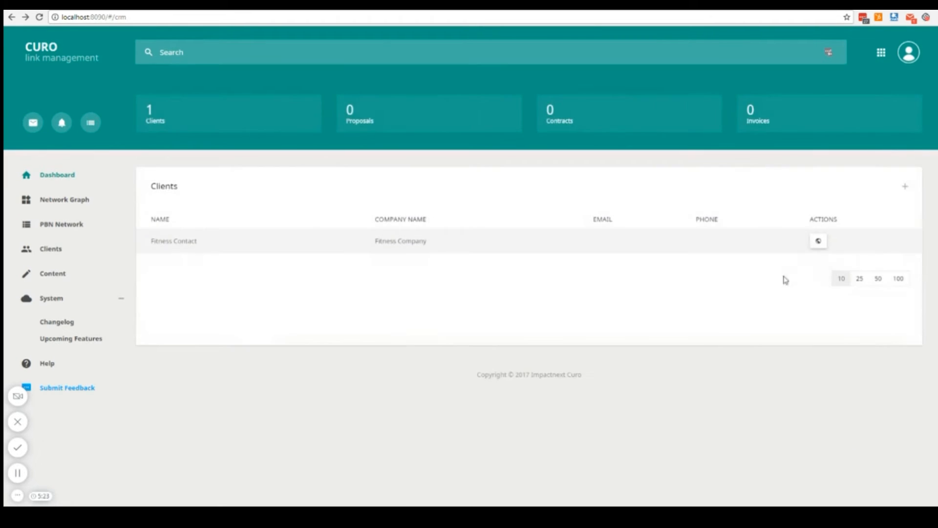
pyautogui.click(819, 241)
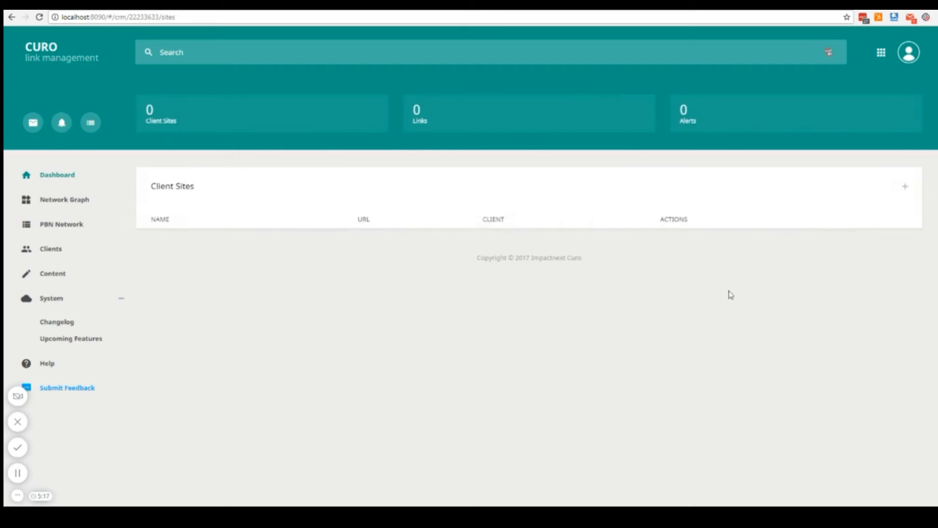
pyautogui.click(905, 186)
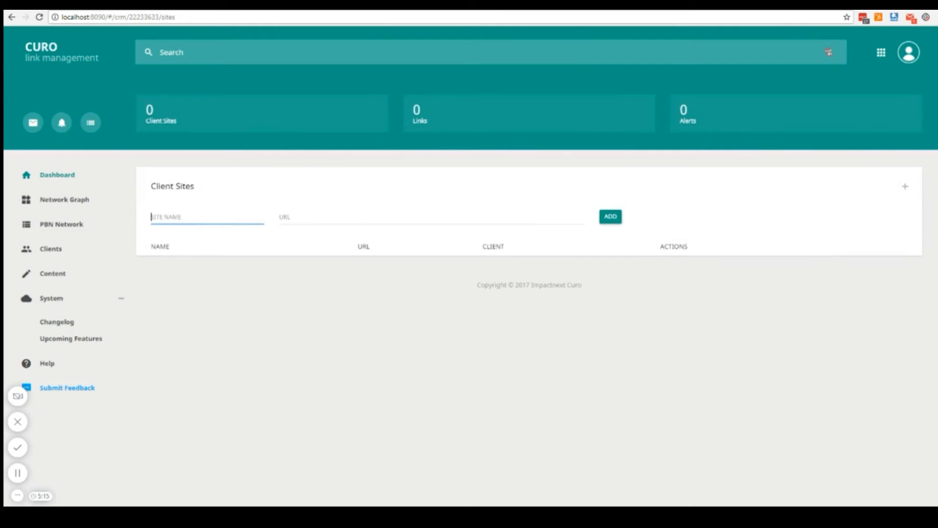
pyautogui.write('Fitness Site')
pyautogui.press('Tab')
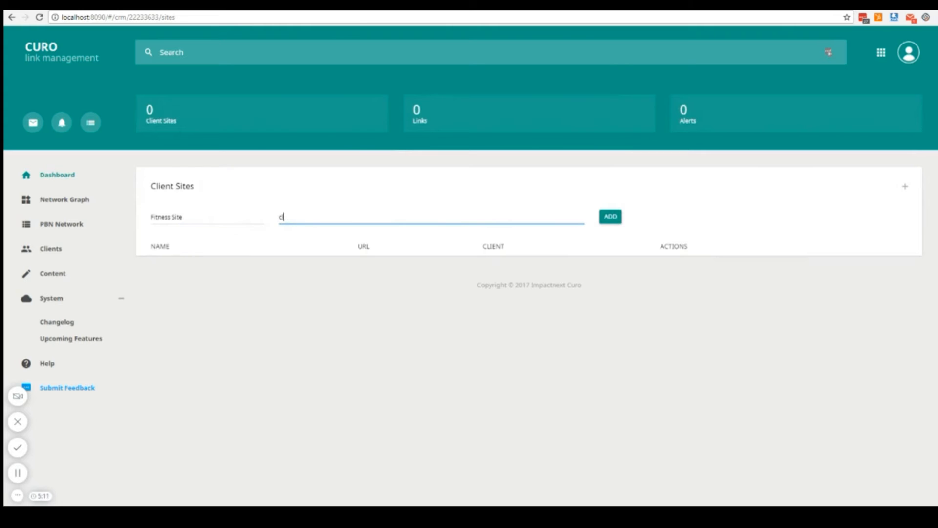
pyautogui.write('clientfitnesssite.com')
pyautogui.click(610, 216)
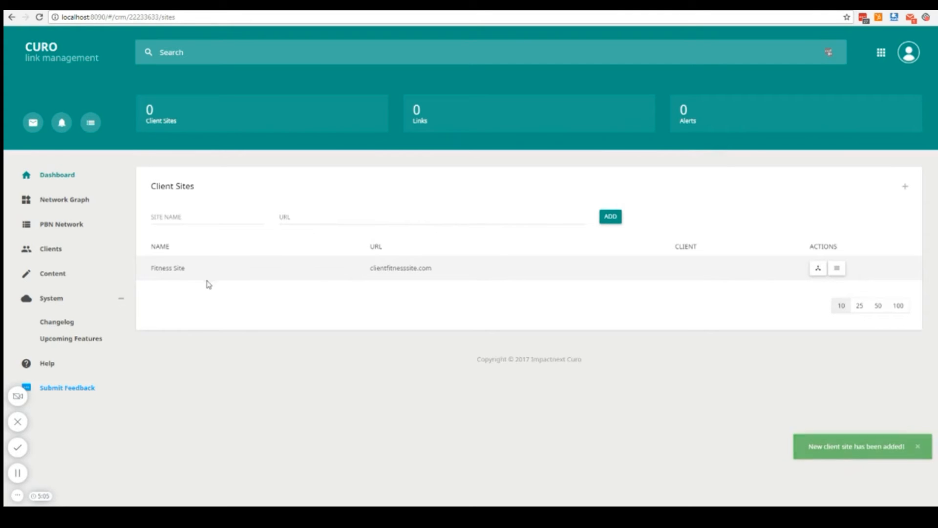
# Start a new backlink for the Fitness Site from pbn2.com, using the article "Post #2".
pyautogui.click(836, 272)
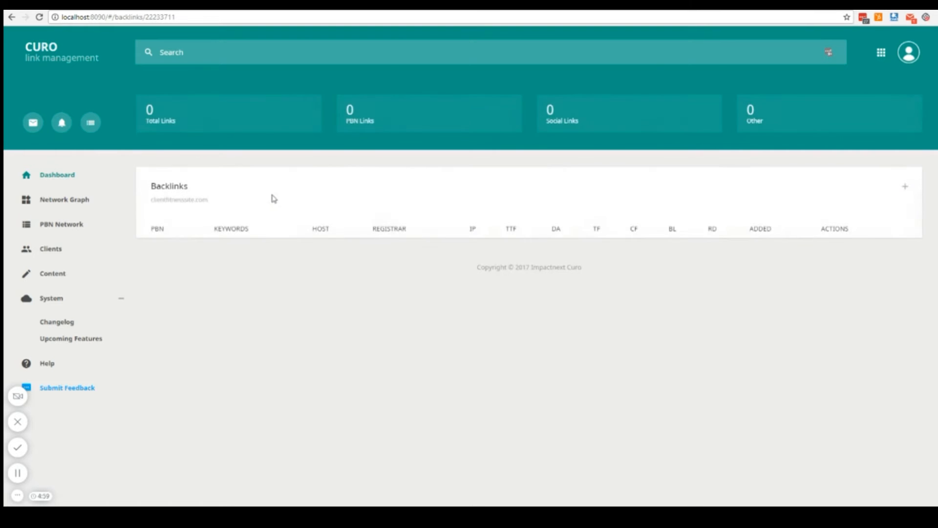
pyautogui.click(907, 187)
pyautogui.click(232, 199)
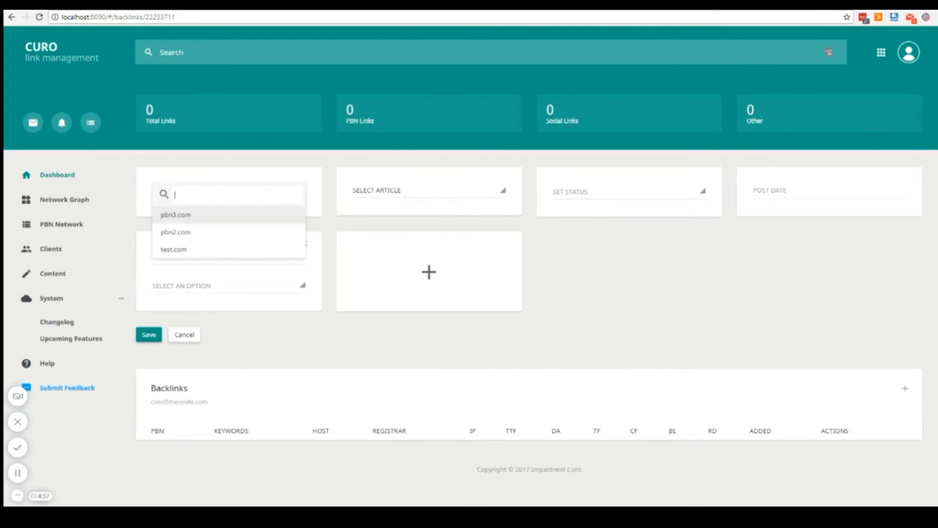
pyautogui.click(233, 173)
pyautogui.click(250, 200)
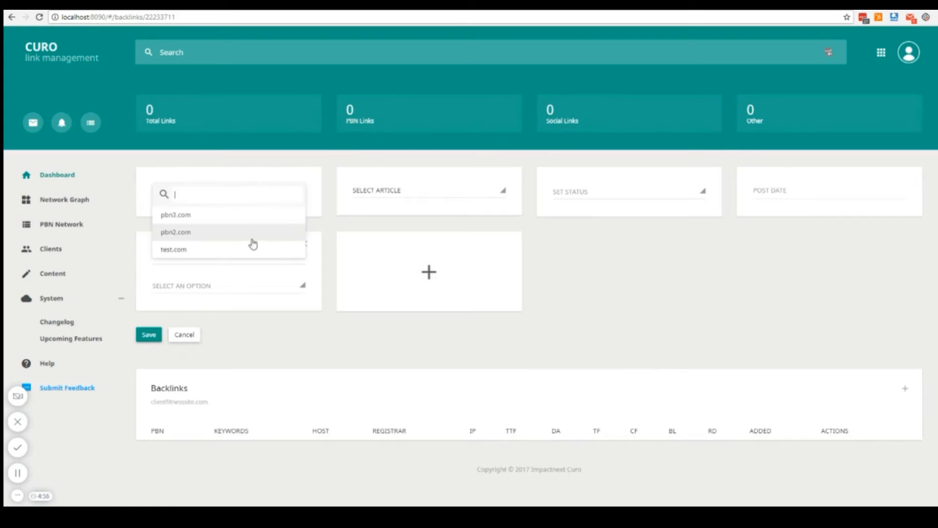
pyautogui.click(190, 236)
pyautogui.click(380, 195)
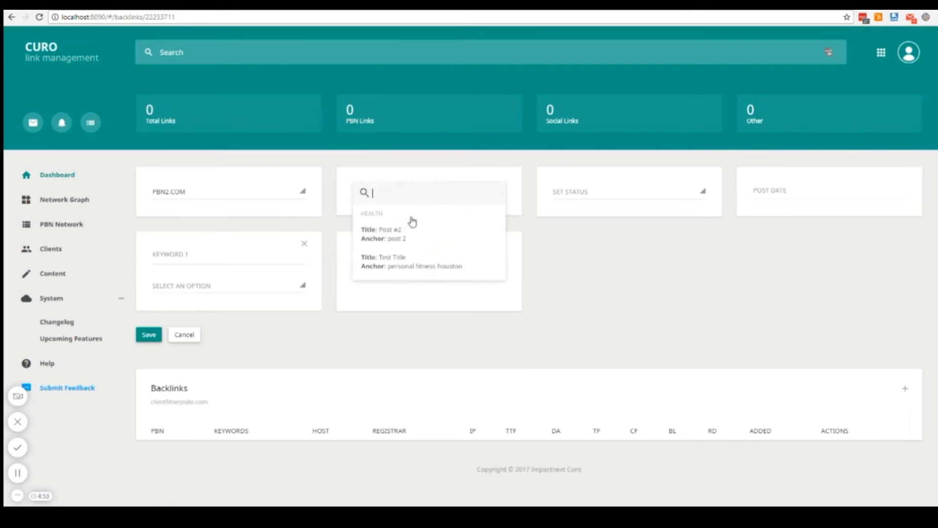
pyautogui.click(394, 238)
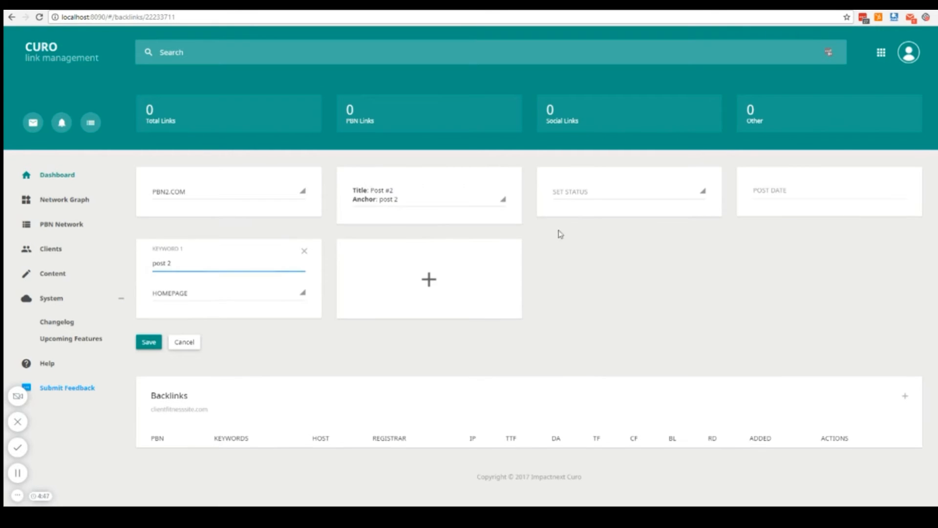
# Try the "Test Title" article in the new backlink, and switch the selection back to "Post #2".
pyautogui.click(588, 210)
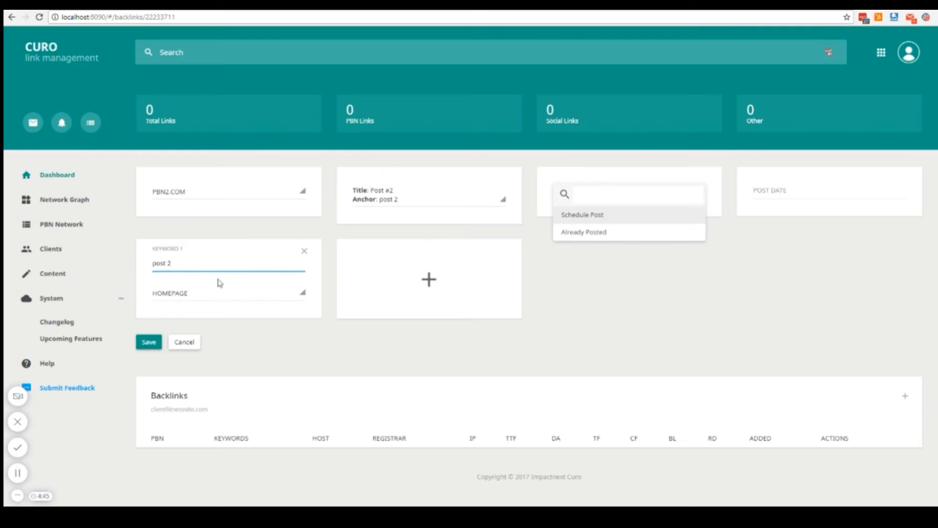
pyautogui.click(541, 251)
pyautogui.click(418, 201)
pyautogui.click(408, 264)
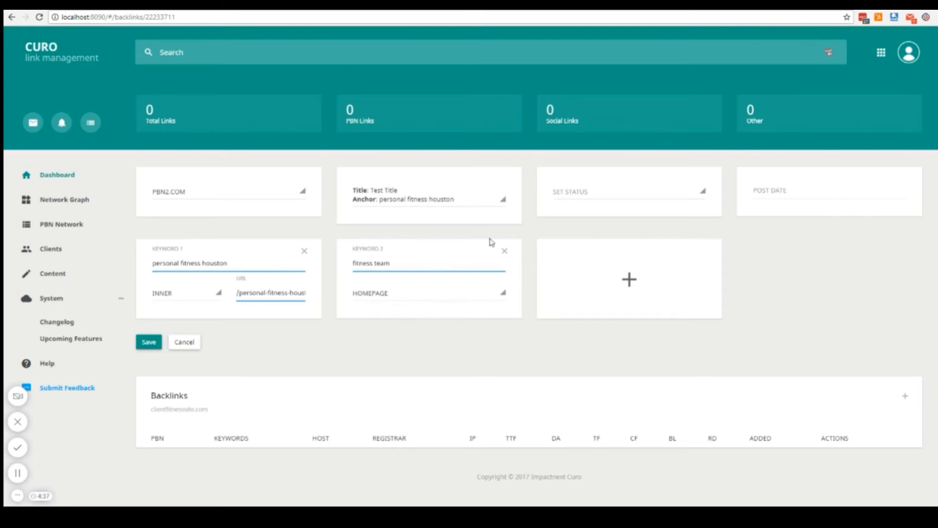
pyautogui.click(443, 201)
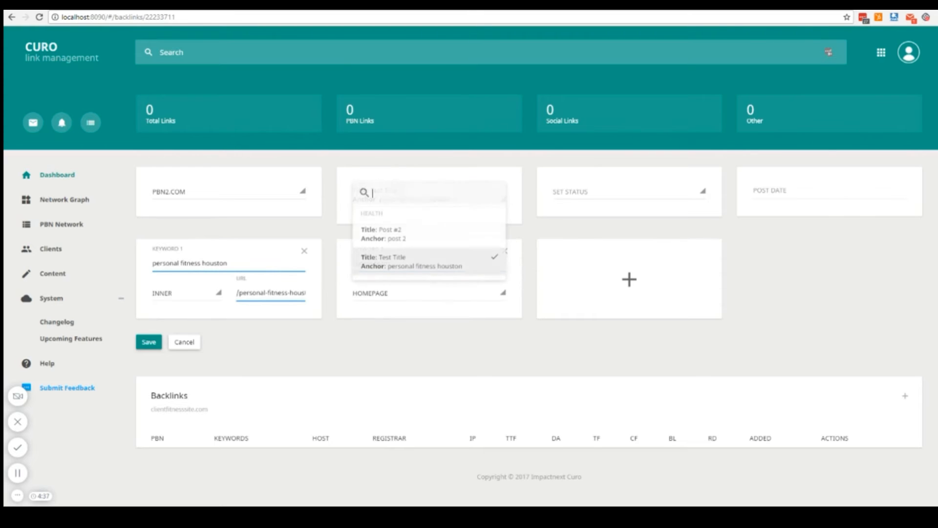
pyautogui.click(420, 238)
# Set the pbn2.com backlink's status to Already Posted with the post date 11/10/2017, and save it.
pyautogui.click(601, 193)
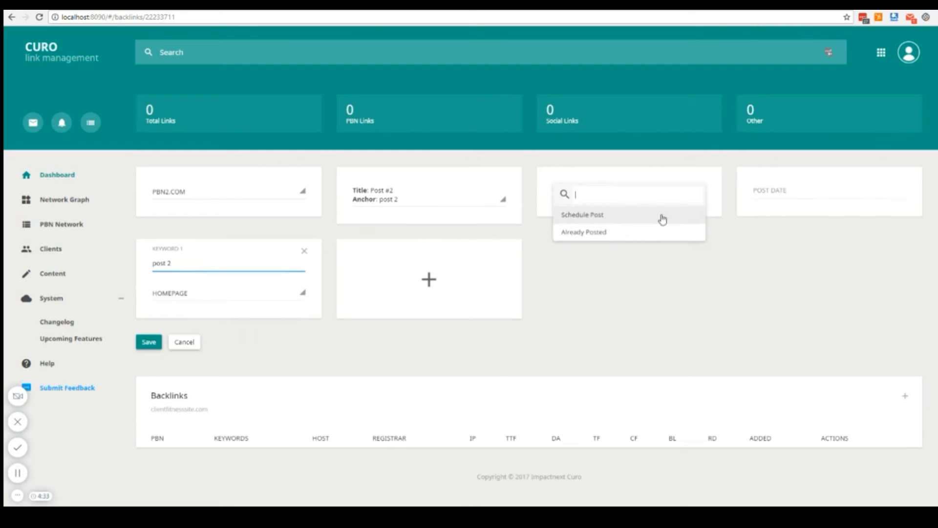
pyautogui.click(618, 237)
pyautogui.click(826, 210)
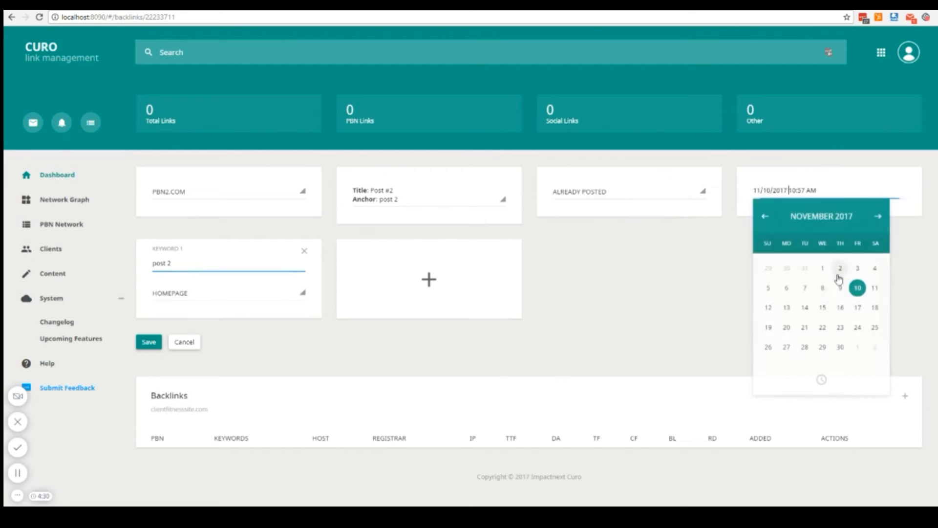
pyautogui.click(858, 288)
pyautogui.click(798, 205)
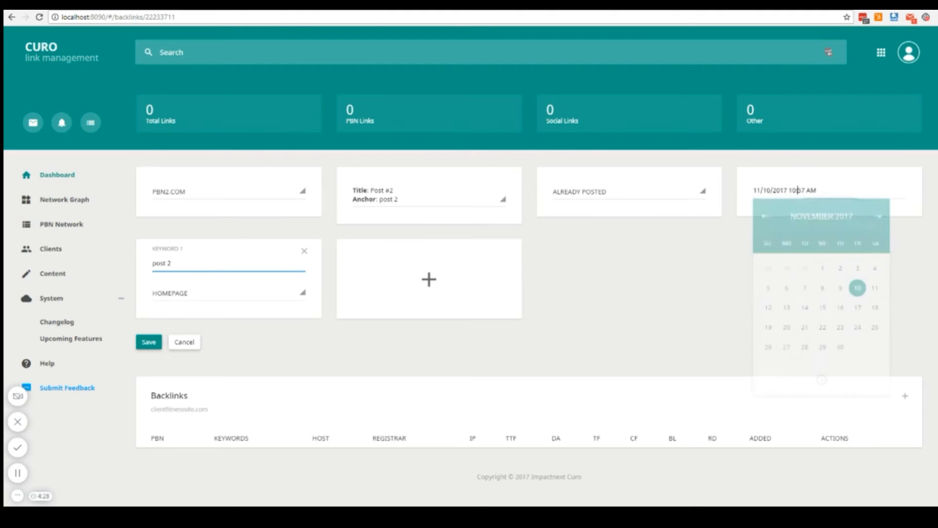
pyautogui.click(823, 385)
pyautogui.click(820, 226)
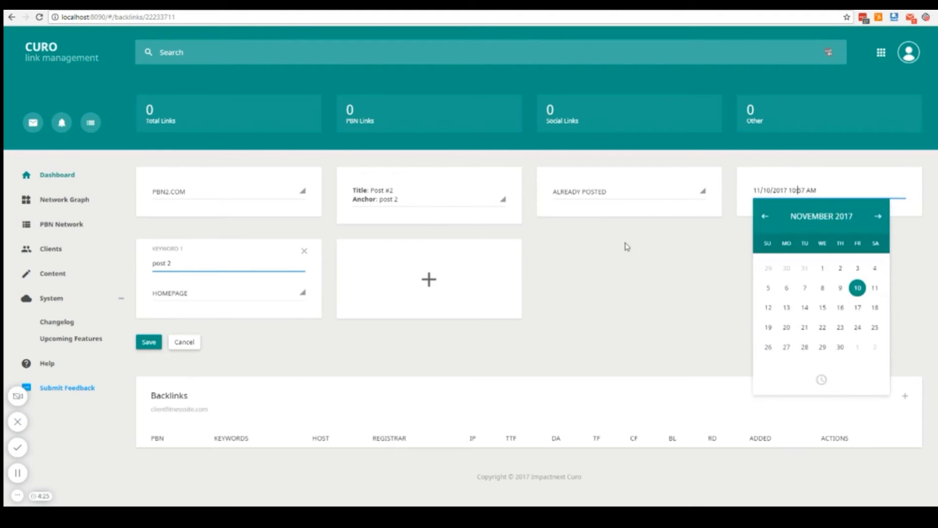
pyautogui.click(616, 259)
pyautogui.click(150, 343)
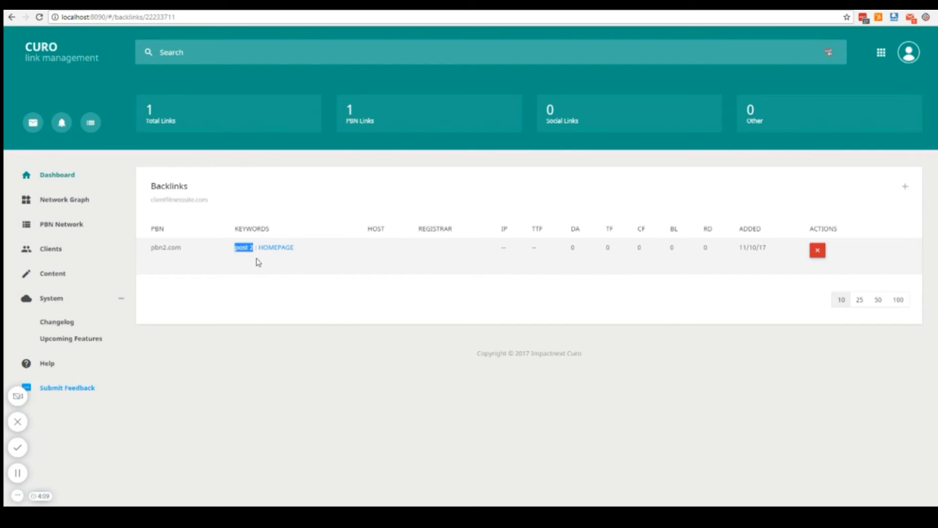
pyautogui.moveTo(295, 248); pyautogui.dragTo(263, 248)
pyautogui.click(316, 264)
# Start a second backlink for the Fitness Site from pbn3.com, using the article "Test Title".
pyautogui.click(905, 186)
pyautogui.click(227, 196)
pyautogui.click(205, 218)
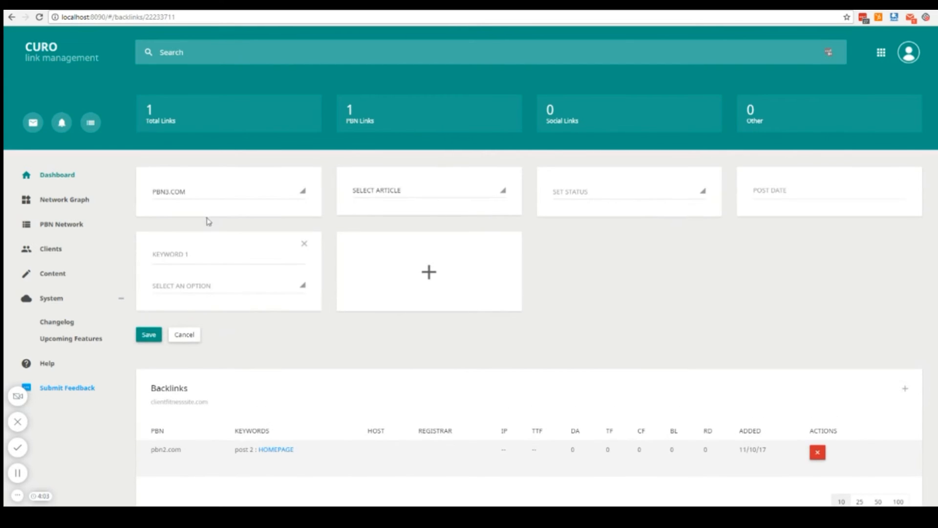
pyautogui.click(421, 193)
pyautogui.click(406, 263)
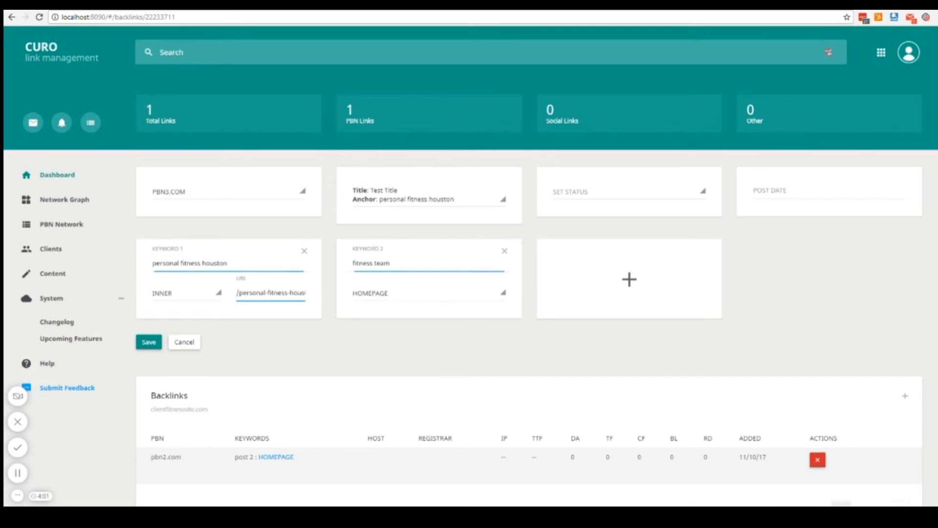
# Set the pbn3.com backlink's status to Already Posted with the post date 11/10/2017 10:57 AM, and save it.
pyautogui.click(606, 203)
pyautogui.click(605, 234)
pyautogui.click(775, 195)
pyautogui.click(859, 292)
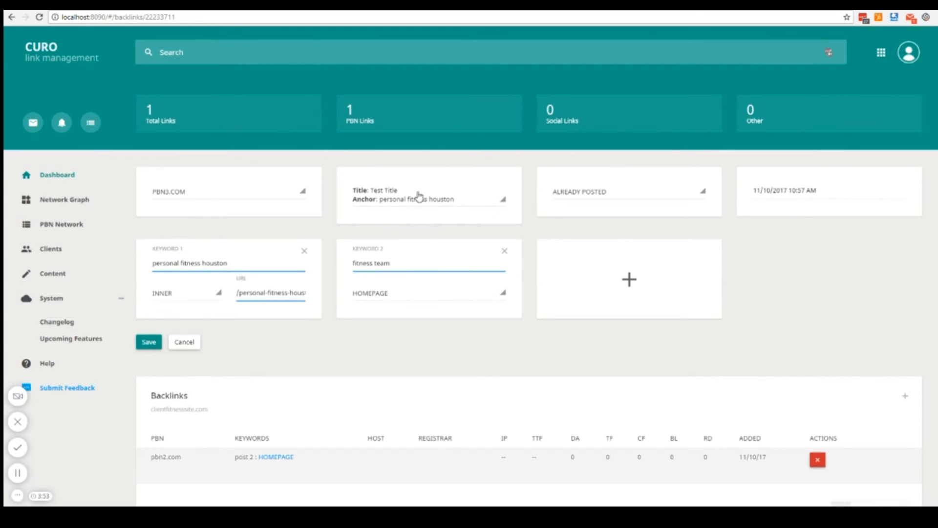
pyautogui.click(148, 342)
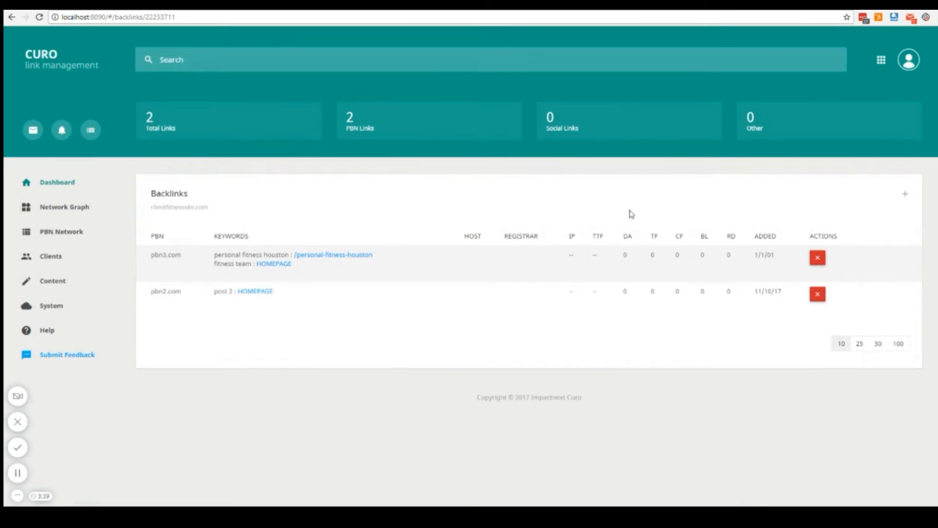
# Open the network graph for the Fitness Company client's Fitness Site.
pyautogui.click(68, 262)
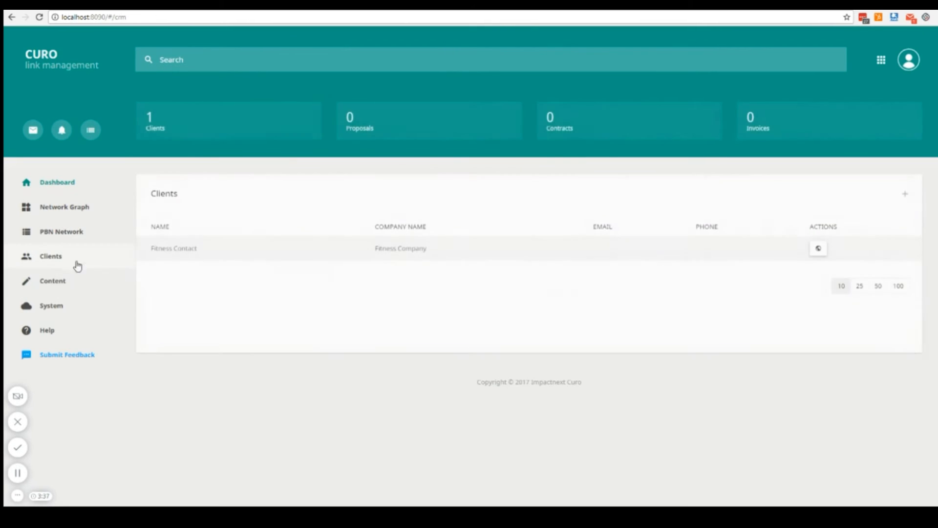
pyautogui.click(817, 249)
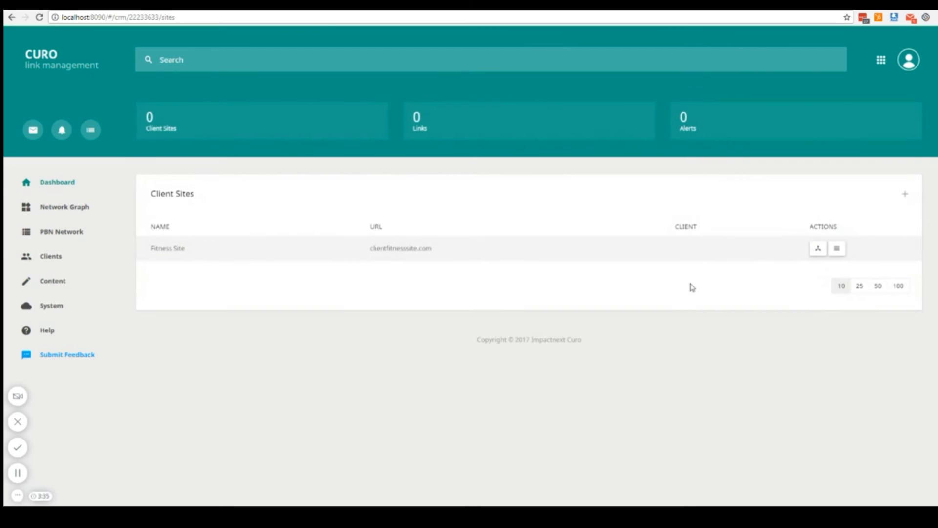
pyautogui.click(818, 248)
pyautogui.scroll(-2, 736, 164)
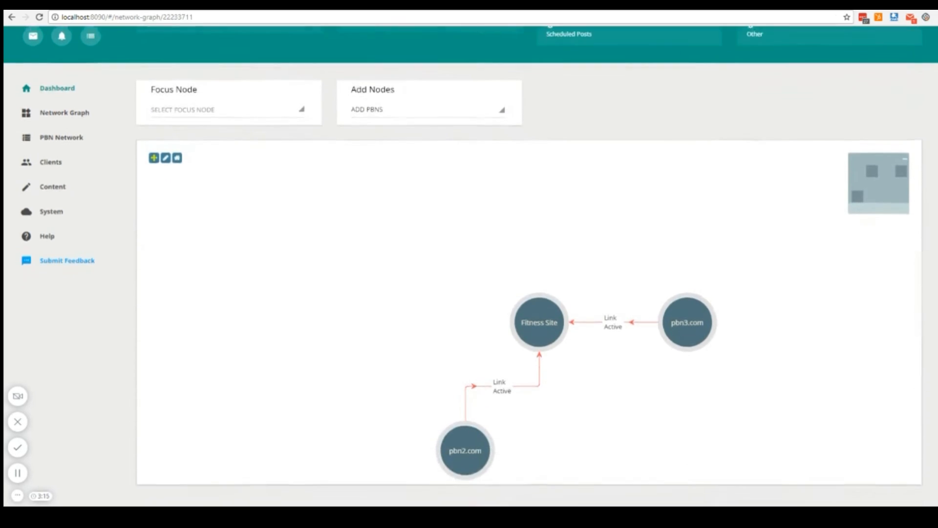
pyautogui.scroll(-1, 673, 200)
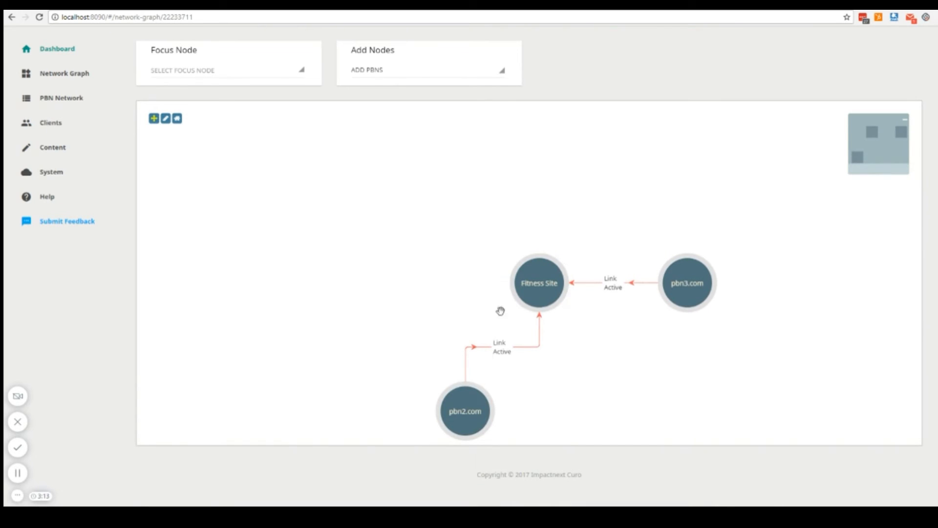
# Reposition the Fitness Site and pbn3.com nodes in the graph, and set the focus node to clientfitnesssite.com.
pyautogui.moveTo(534, 279); pyautogui.dragTo(458, 203)
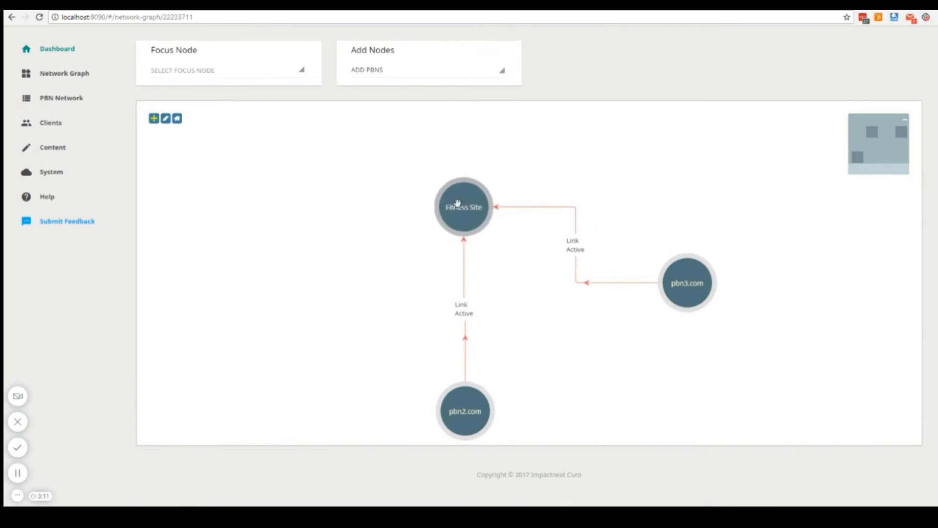
pyautogui.moveTo(685, 289); pyautogui.dragTo(687, 178)
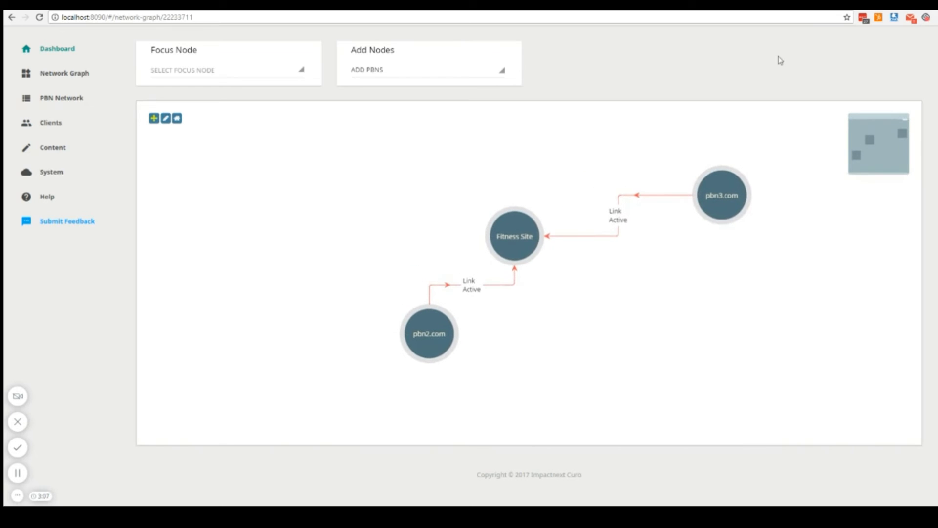
pyautogui.scroll(2, 723, 235)
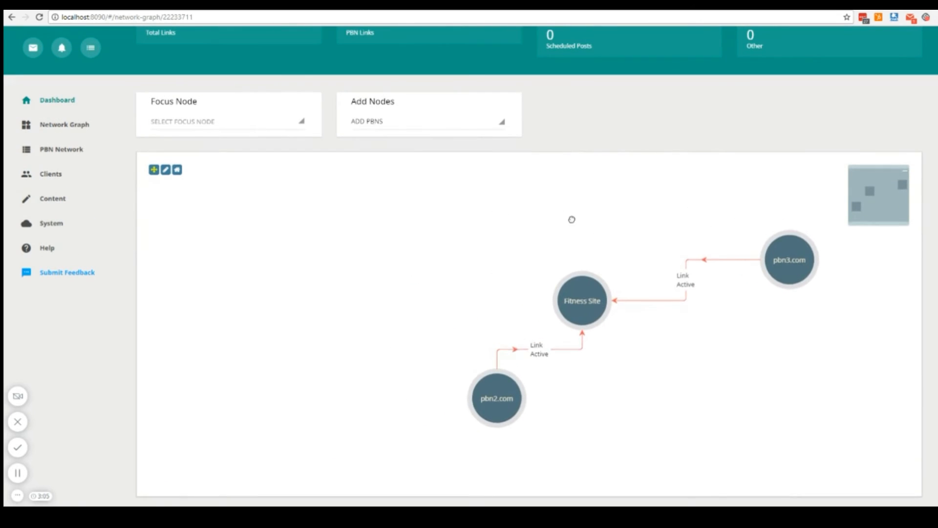
pyautogui.click(234, 123)
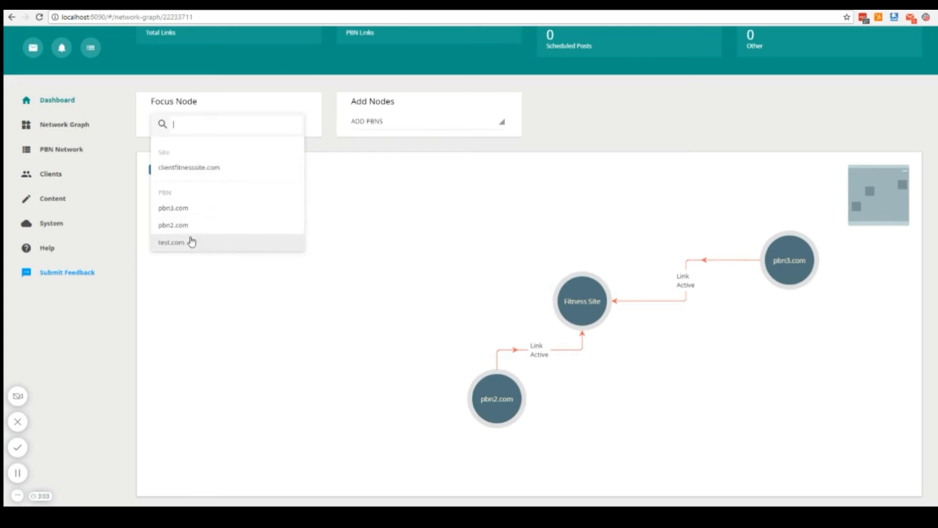
pyautogui.click(204, 176)
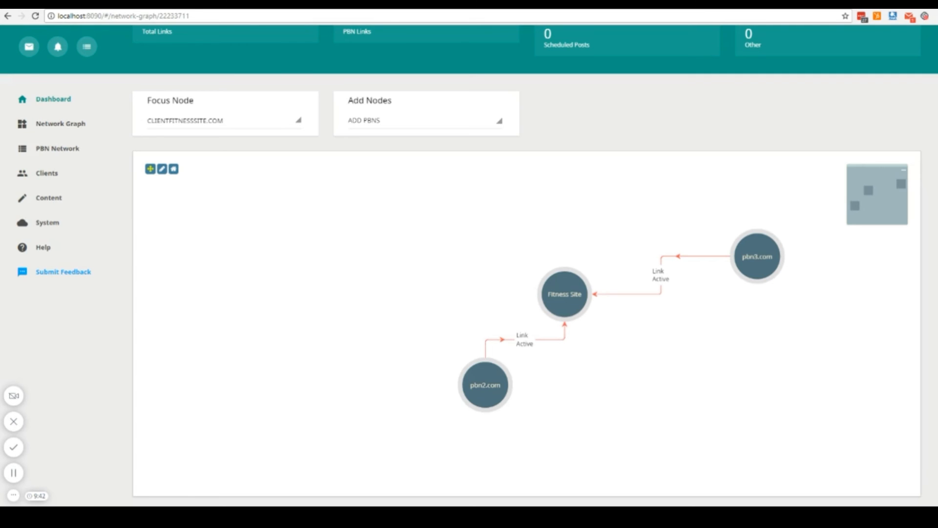
# Add the PBN site test.com as a new node in the Fitness Site's network graph.
pyautogui.scroll(-1, 681, 216)
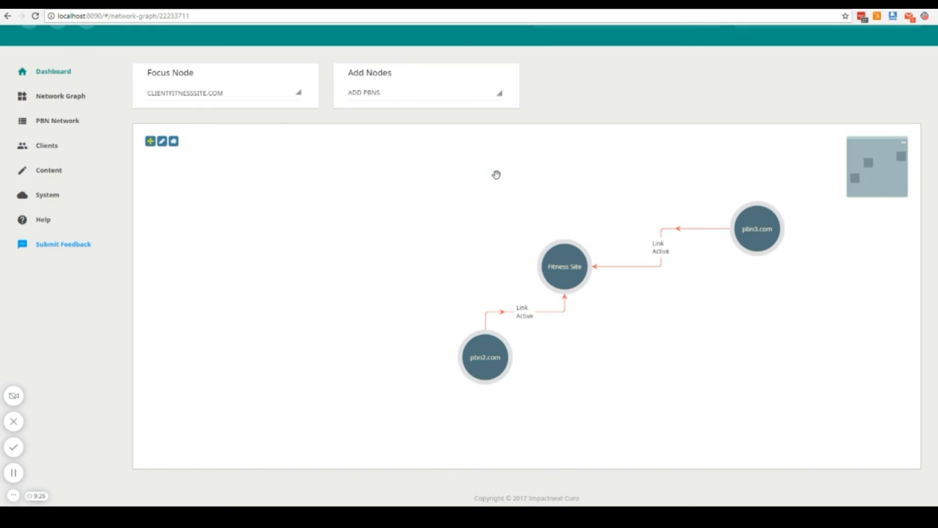
pyautogui.scroll(-3, 471, 236)
pyautogui.moveTo(450, 210); pyautogui.dragTo(467, 235)
pyautogui.scroll(1, 930, 217)
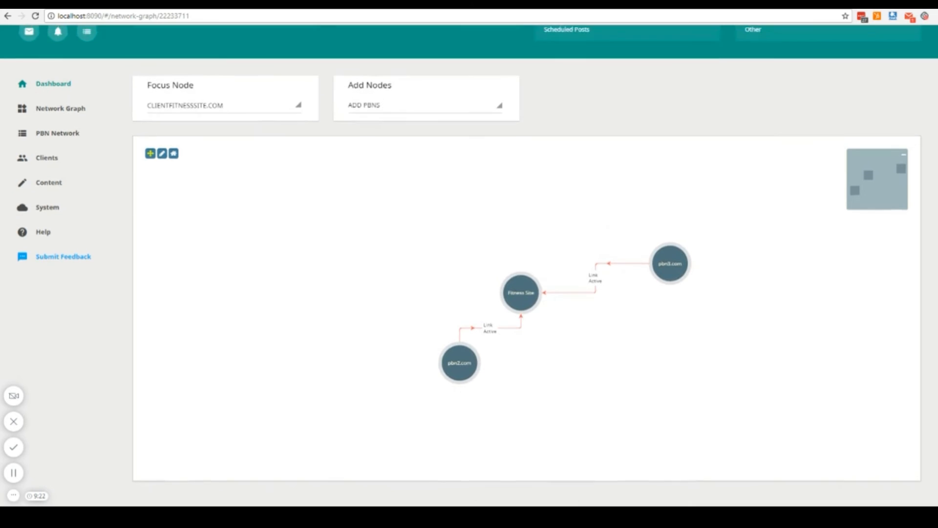
pyautogui.scroll(-1, 930, 218)
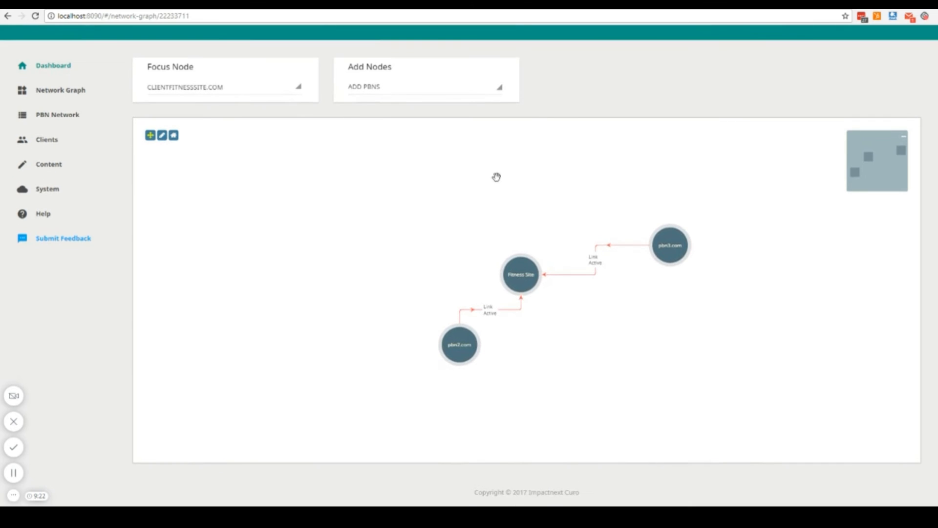
pyautogui.click(384, 94)
pyautogui.click(382, 107)
pyautogui.click(531, 207)
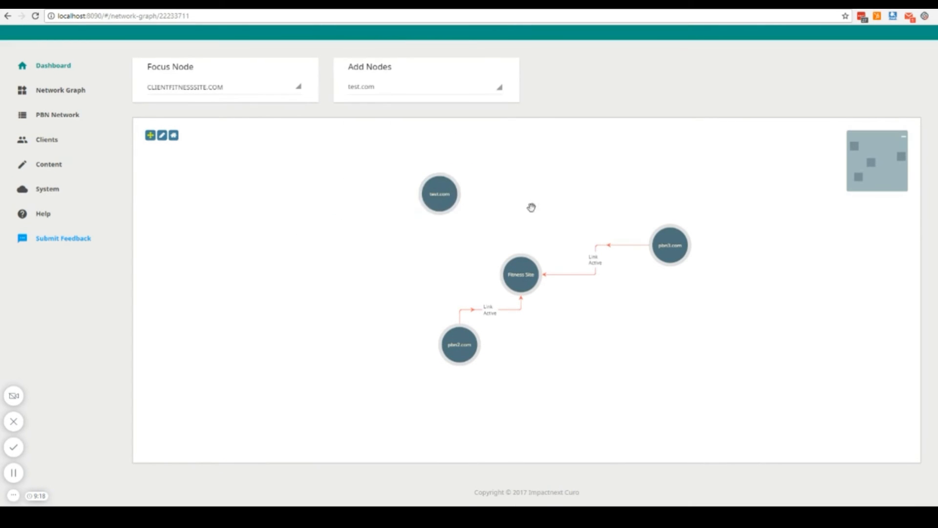
# Link the test.com node to the Fitness Site node and accept the new post with its title, post date and article left blank.
pyautogui.moveTo(448, 208); pyautogui.dragTo(508, 274)
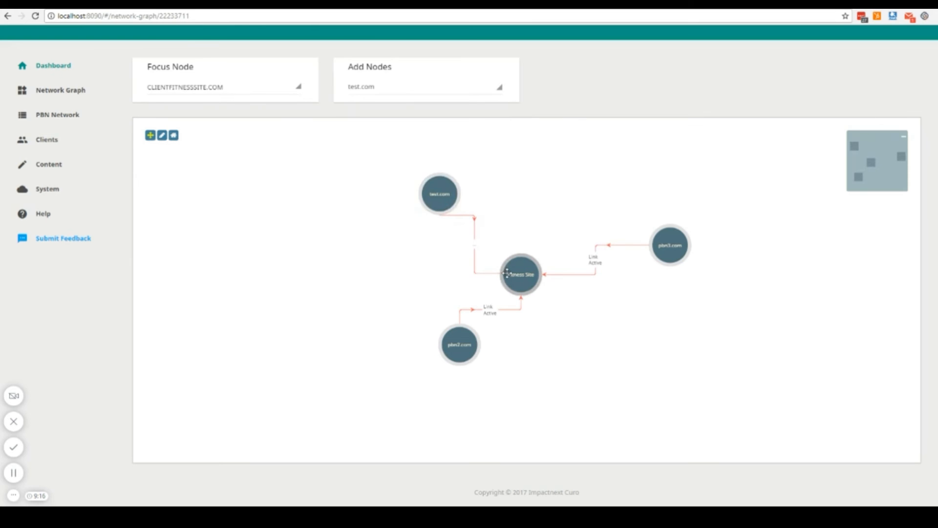
pyautogui.press('Tab')
pyautogui.press('Tab')
pyautogui.click(417, 100)
pyautogui.click(416, 72)
pyautogui.click(416, 99)
pyautogui.click(417, 128)
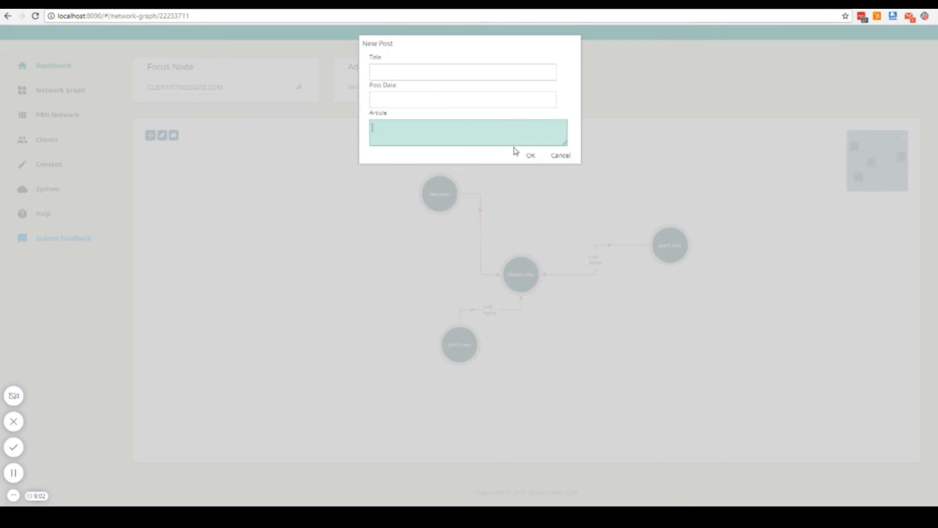
pyautogui.click(536, 157)
# Reposition the test.com node above and slightly right of the Fitness Site node in the graph.
pyautogui.moveTo(452, 217); pyautogui.dragTo(563, 177)
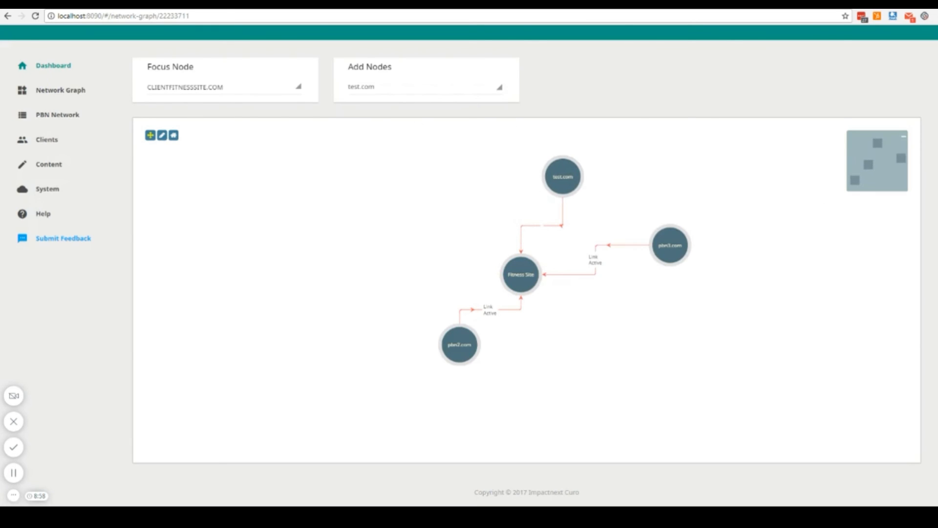
pyautogui.scroll(3, 371, 100)
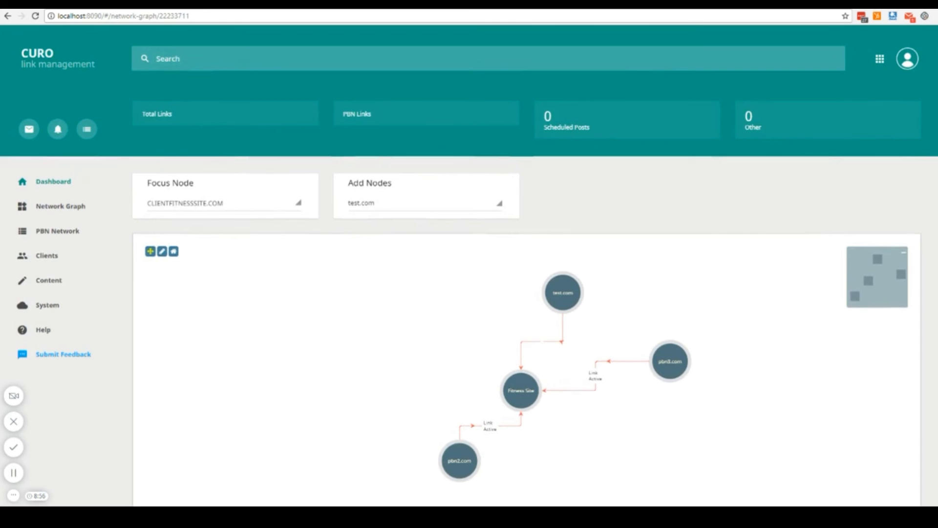
pyautogui.scroll(-2, 919, 185)
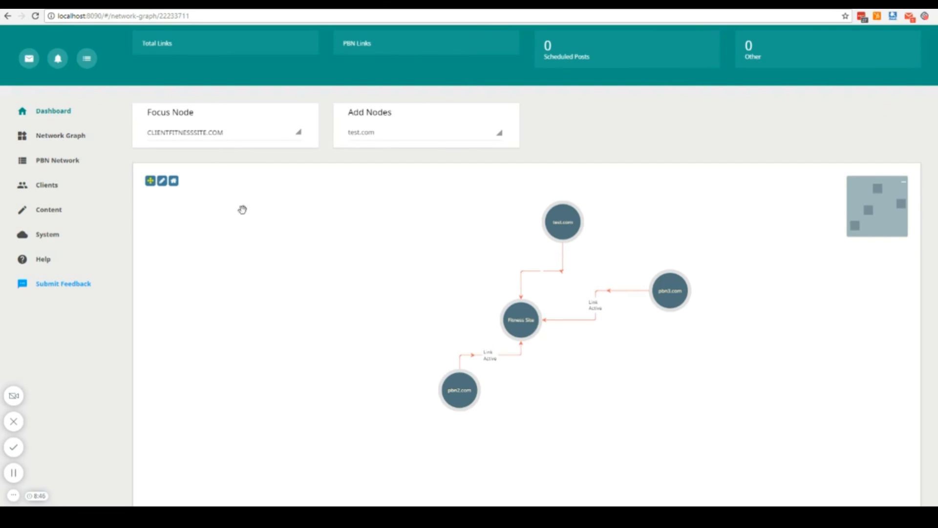
# Open the backlinks list of clientfitnesssite.com from the Fitness Company client's sites.
pyautogui.click(63, 196)
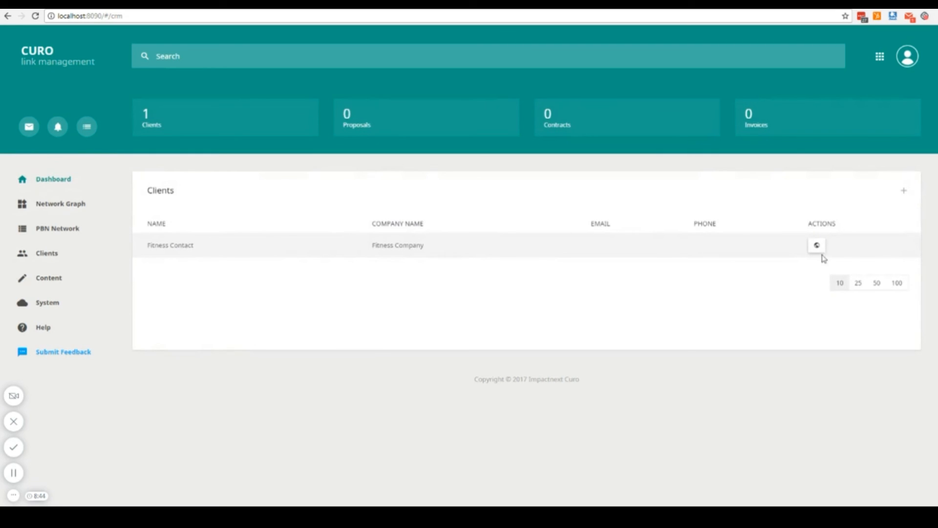
pyautogui.click(816, 246)
pyautogui.click(837, 247)
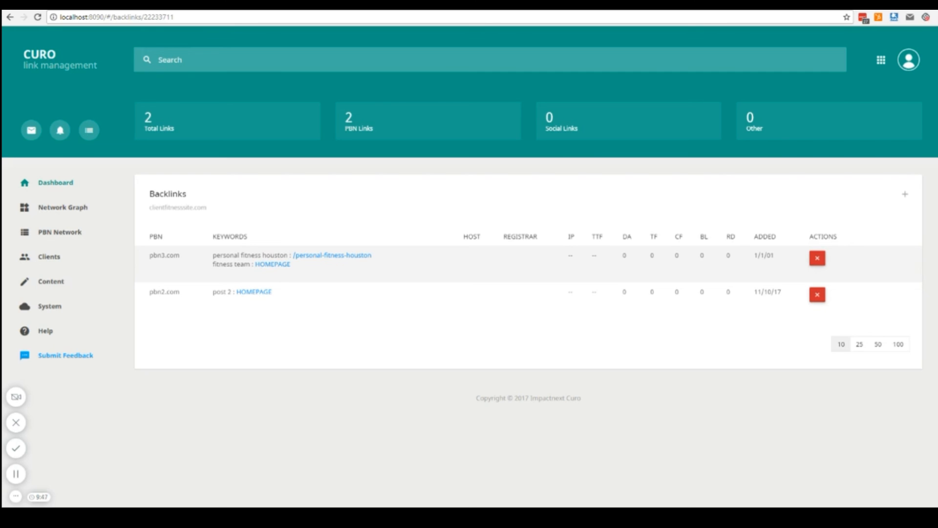
# Open the form for submitting feedback about the system.
pyautogui.click(92, 359)
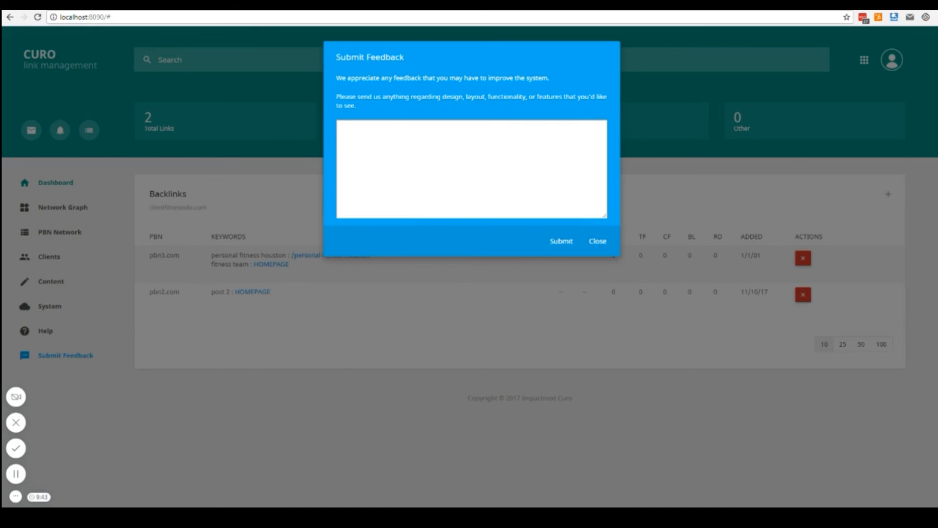